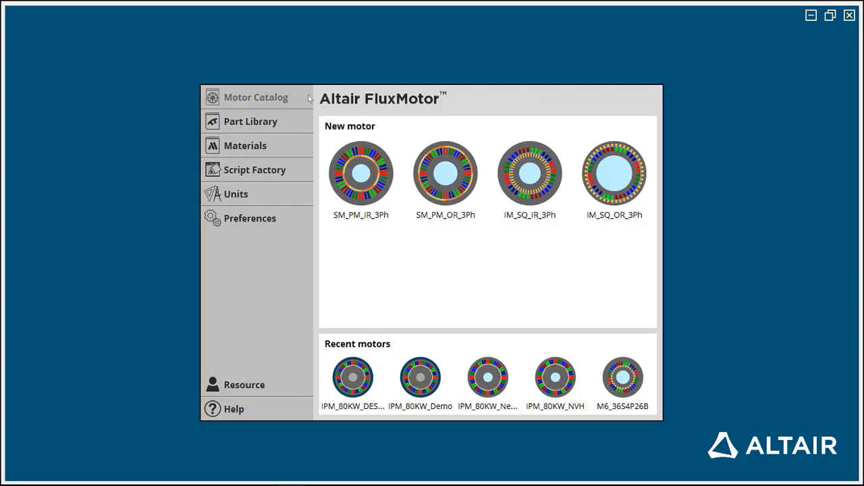
- Open the motor catalog and review the general data and performance figures of the Accord_2005 motor
click(237, 101)
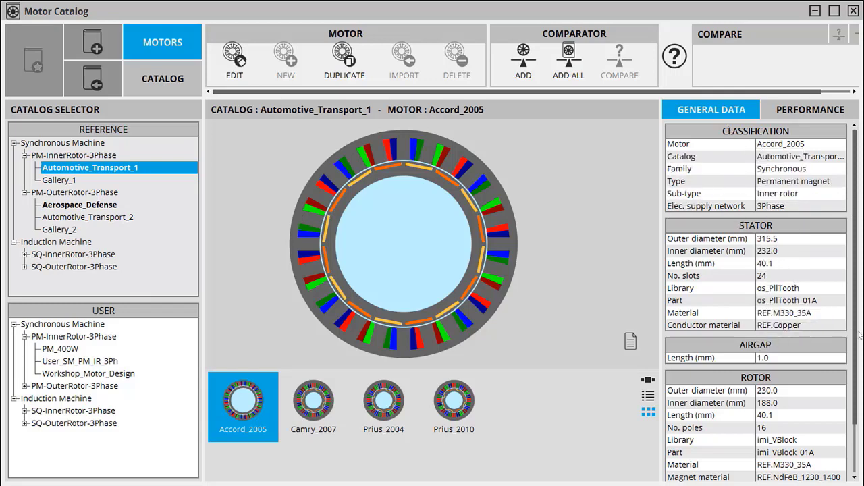
drag(855, 338, 855, 303)
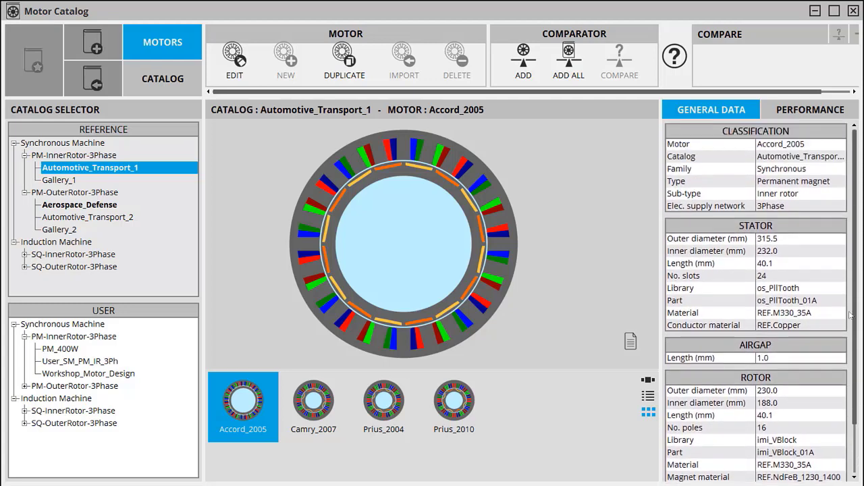
click(805, 110)
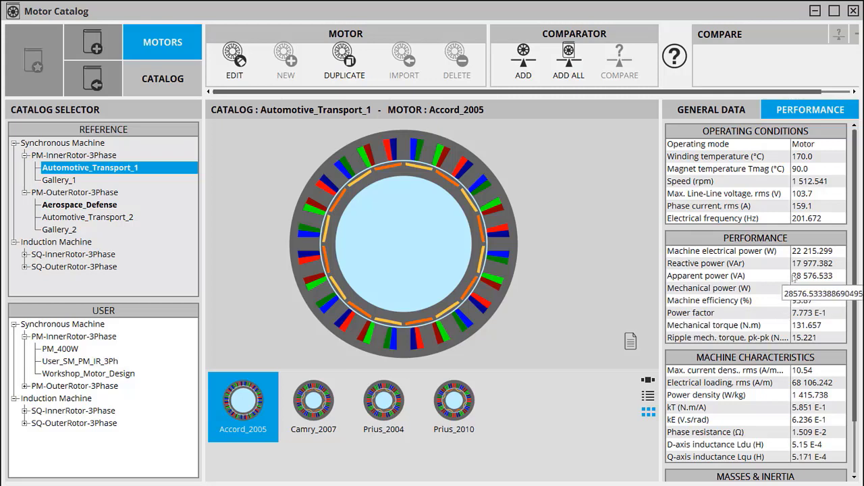
drag(856, 341, 858, 356)
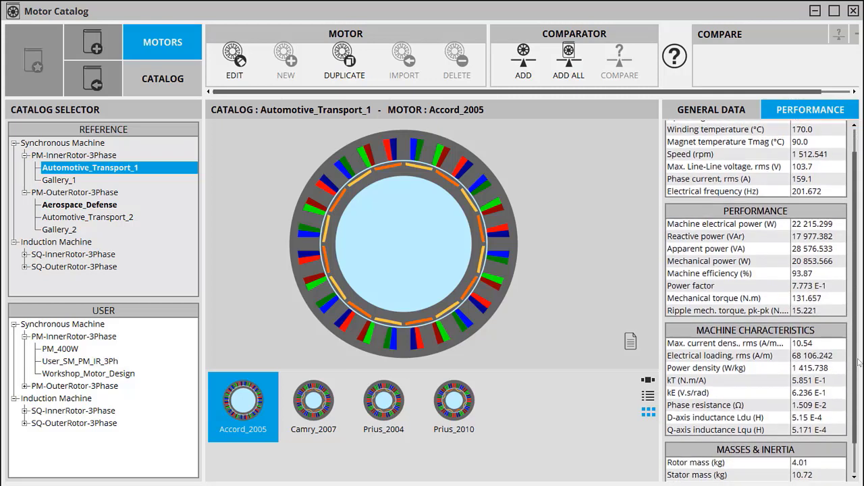
drag(857, 357, 857, 385)
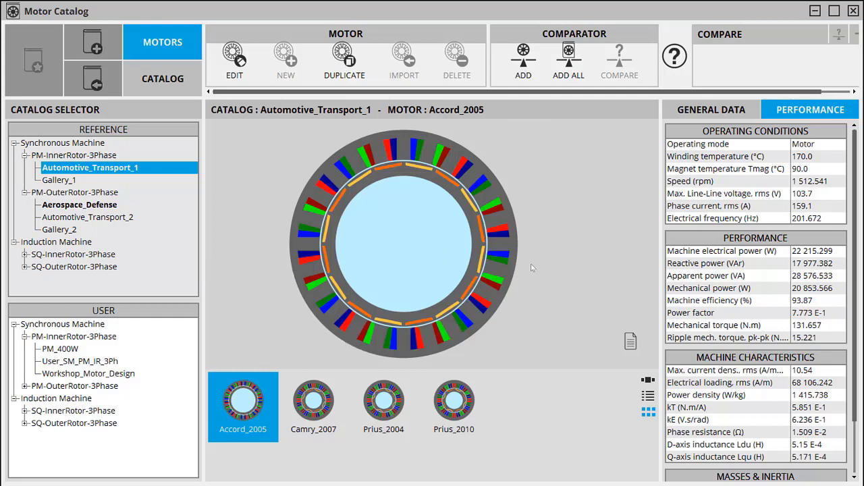
- Add Prius_2004 and Prius_2010 to the comparator, compare their data side by side, and return to the catalog
click(387, 414)
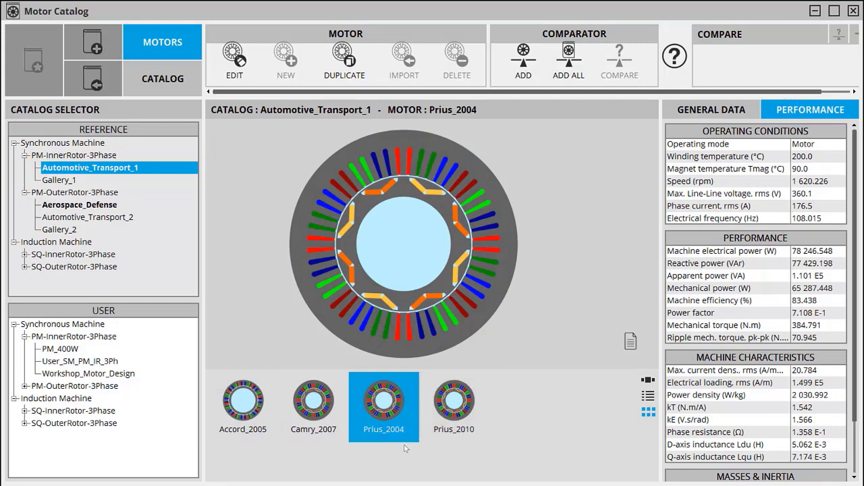
click(529, 77)
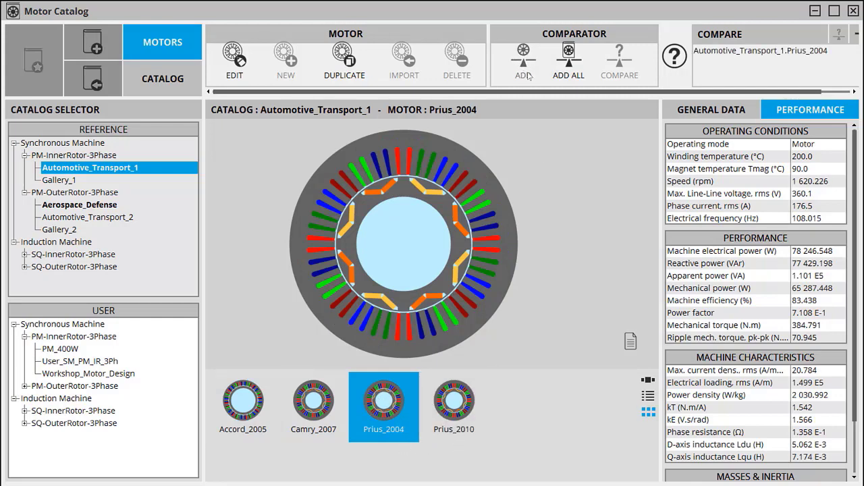
click(462, 395)
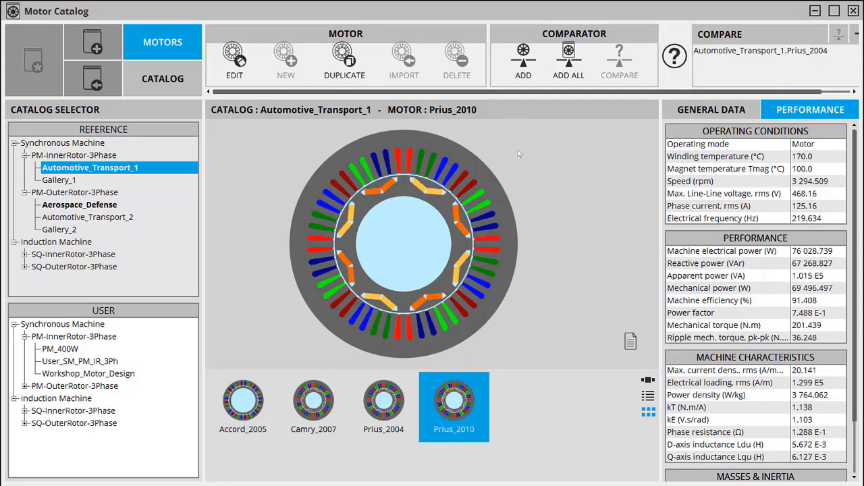
click(524, 63)
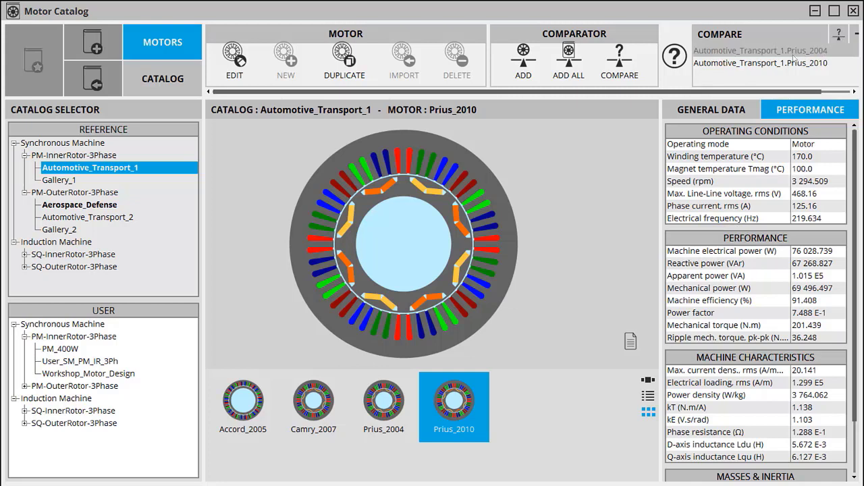
click(627, 77)
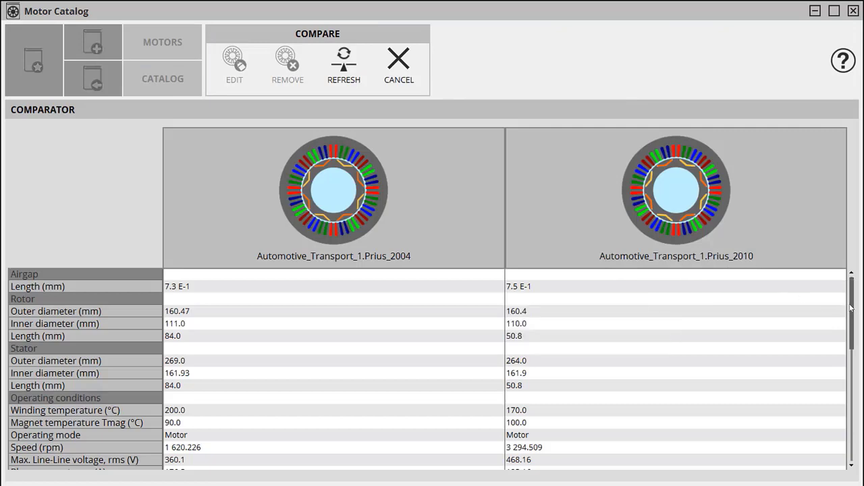
drag(851, 307, 813, 307)
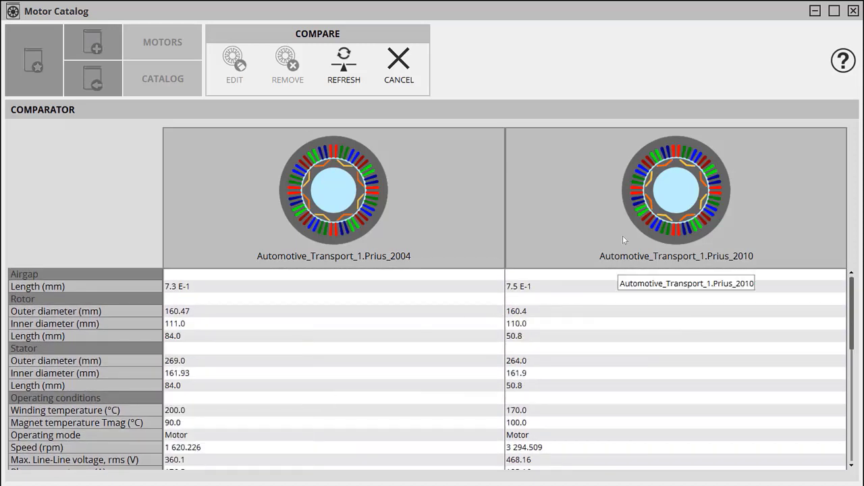
click(398, 64)
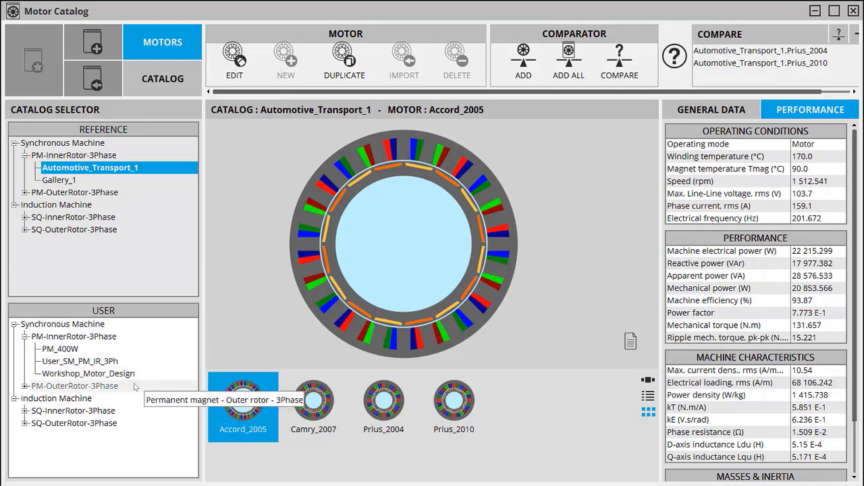
- Open the IPM_80KW_Demo motor from the Workshop_Motor_Design user catalog and review its machine topology in the axial and radial views
click(114, 373)
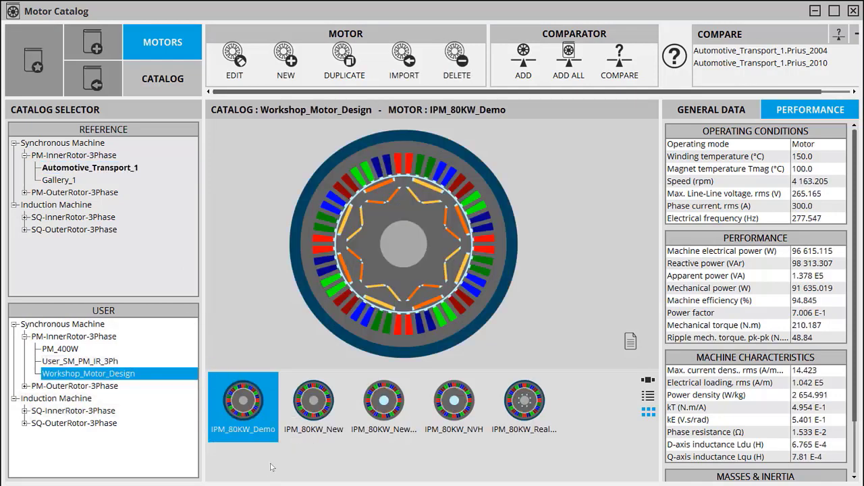
double_click(255, 404)
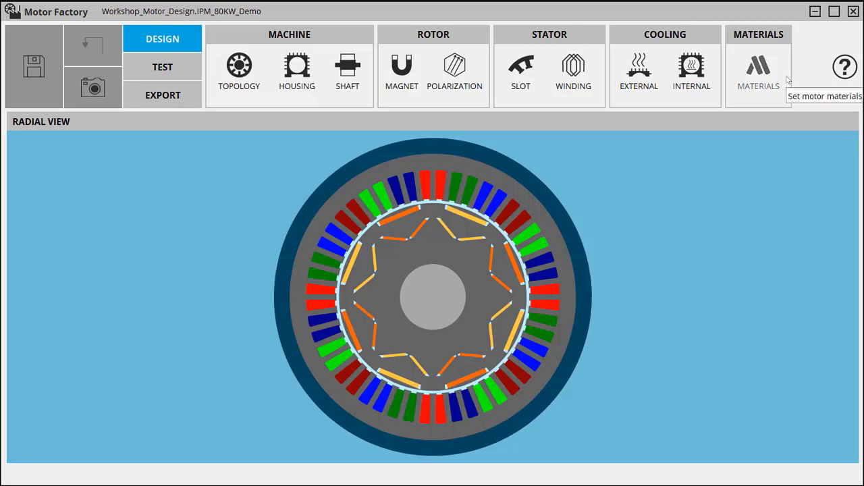
click(241, 80)
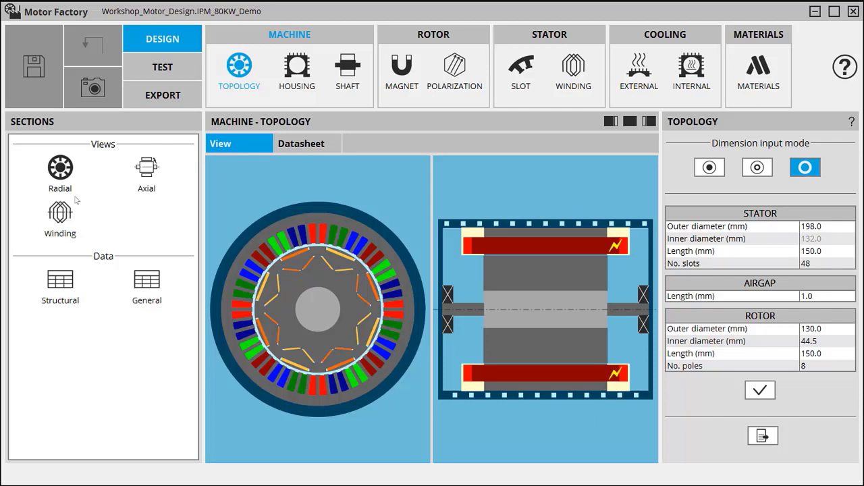
click(143, 180)
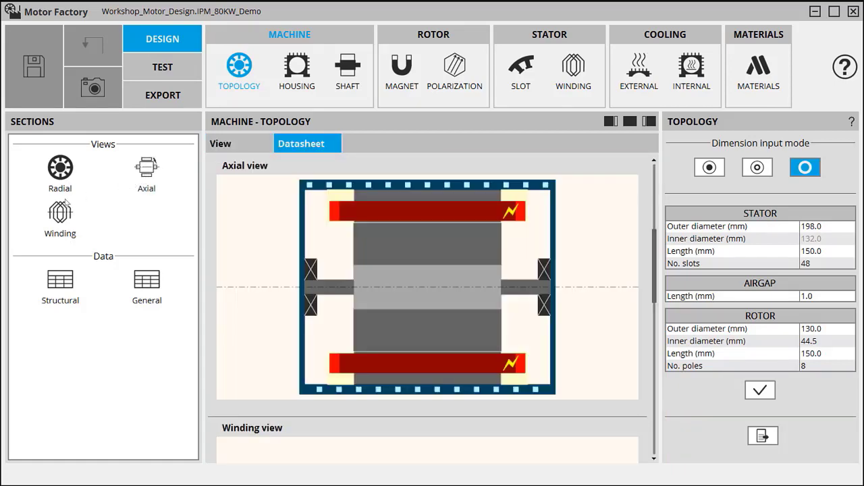
click(70, 177)
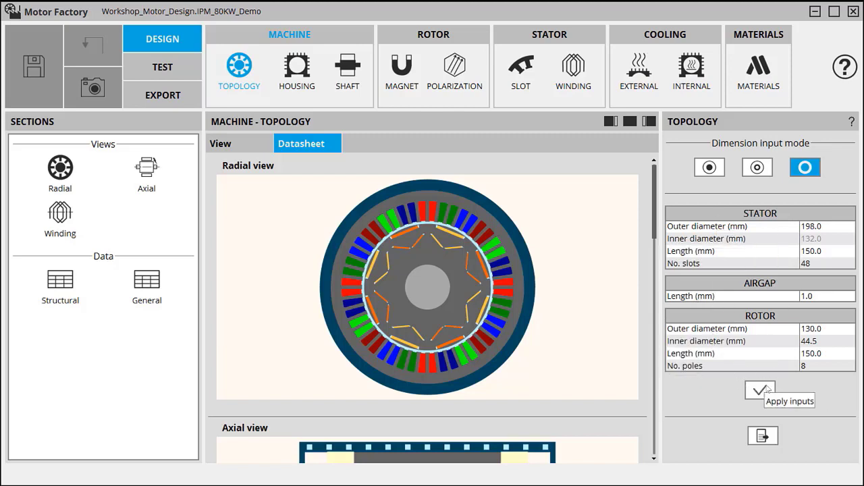
- Review the machine housing's frame, fin and cooling circuit settings
click(292, 67)
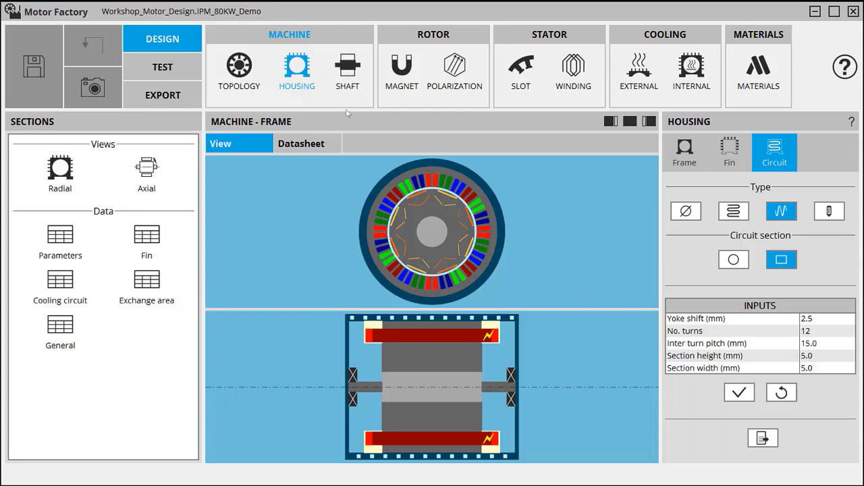
click(690, 158)
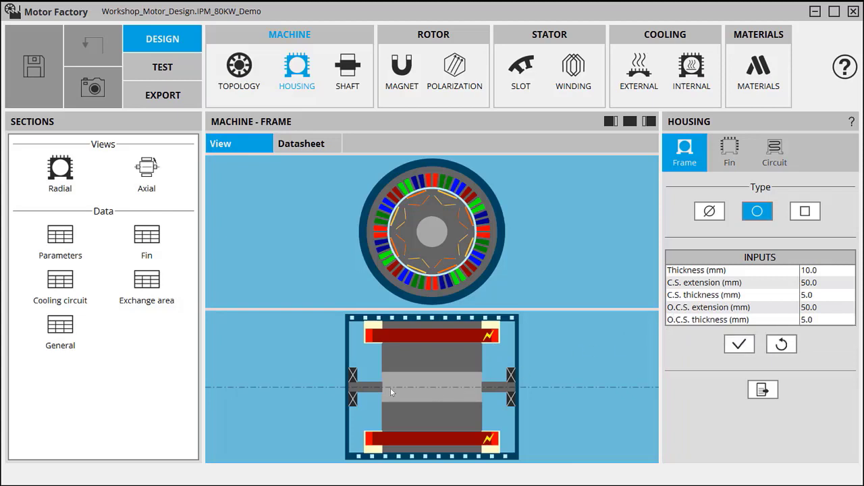
click(730, 160)
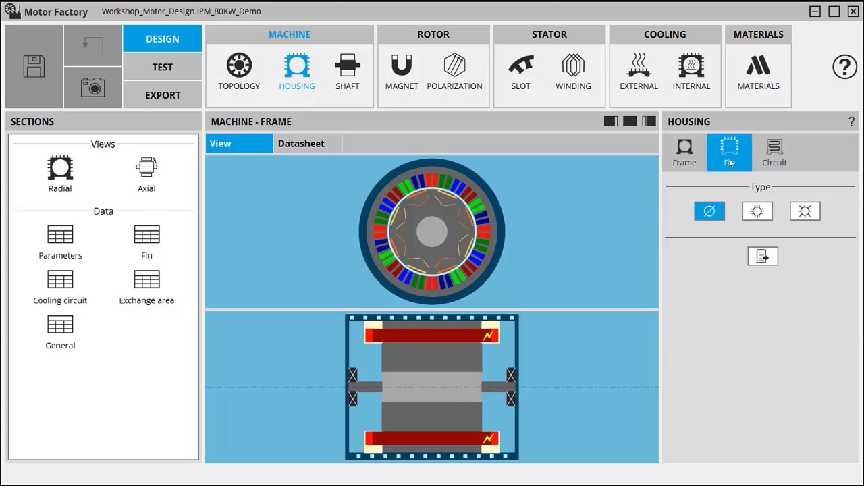
click(777, 163)
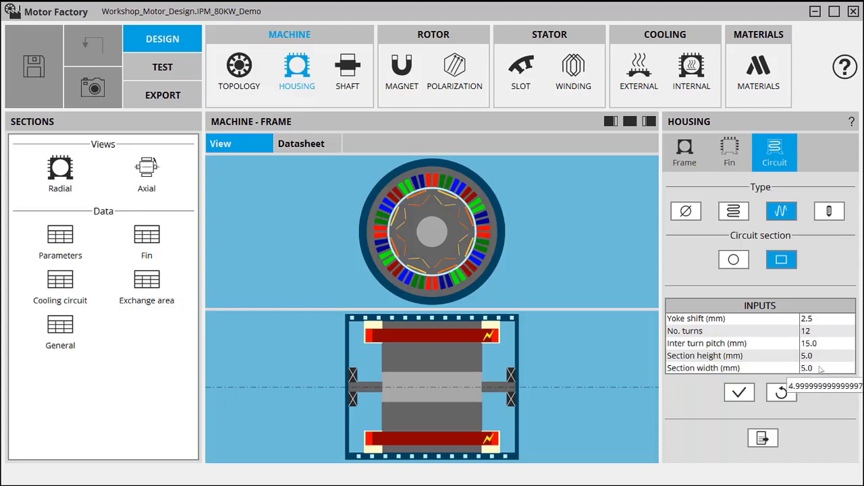
- Review the machine's shaft and bearing types and dimensions
click(348, 81)
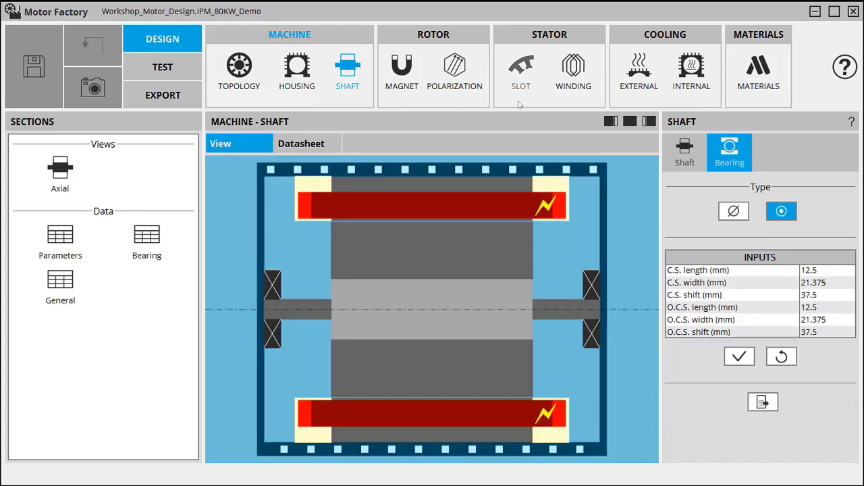
click(694, 156)
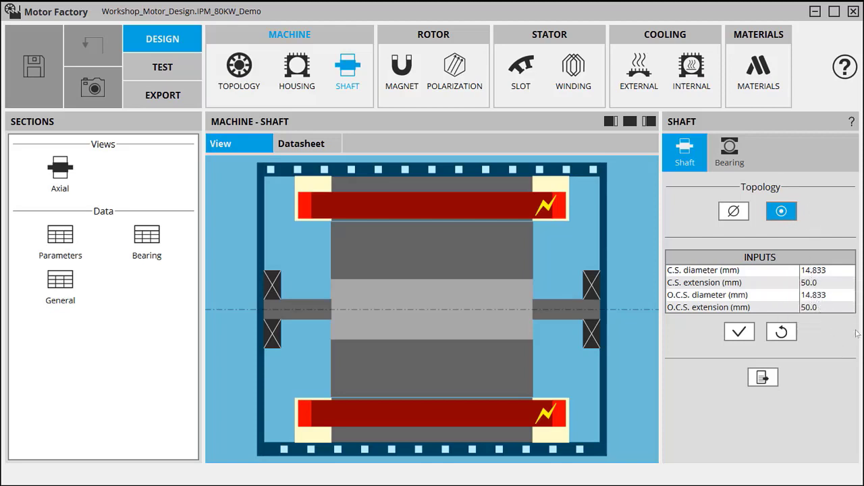
click(739, 159)
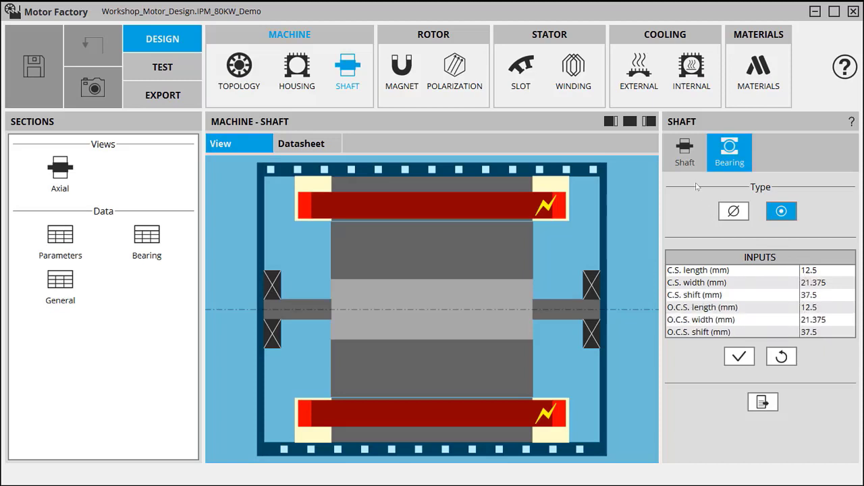
click(689, 158)
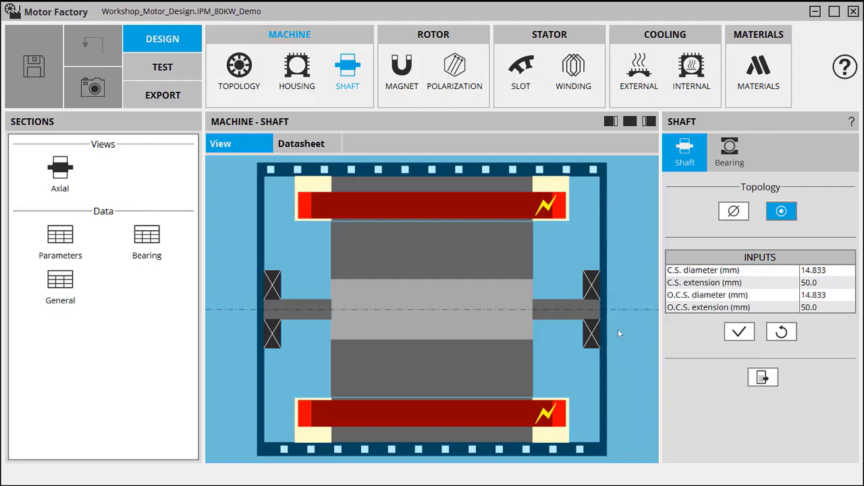
- Browse the ims_Ring, imi_VBlock and imi_Layer reference libraries for alternative rotor magnet parts, keeping the current magnet
click(400, 92)
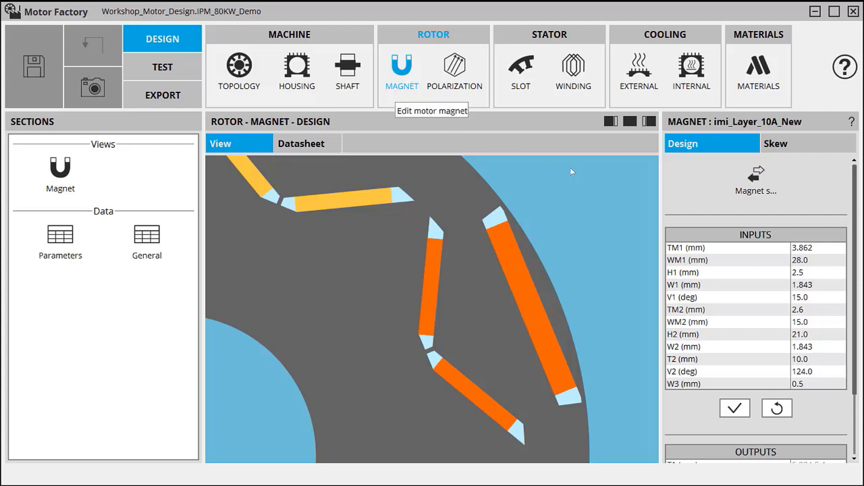
click(756, 177)
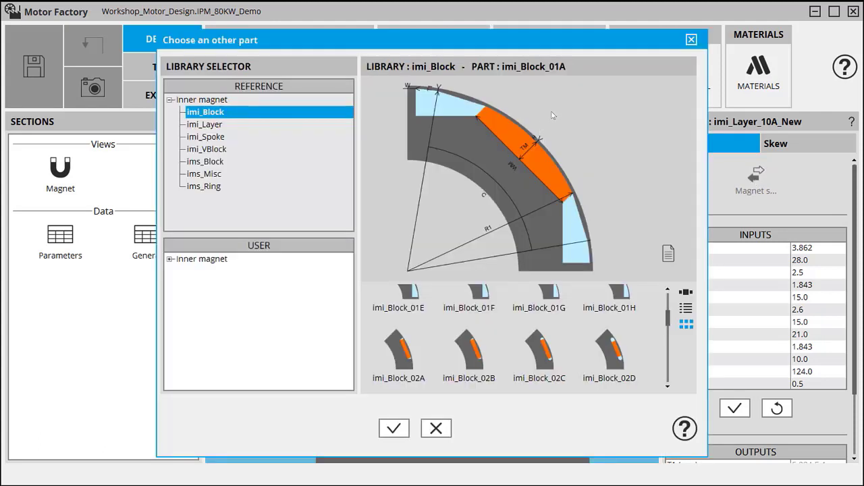
click(215, 191)
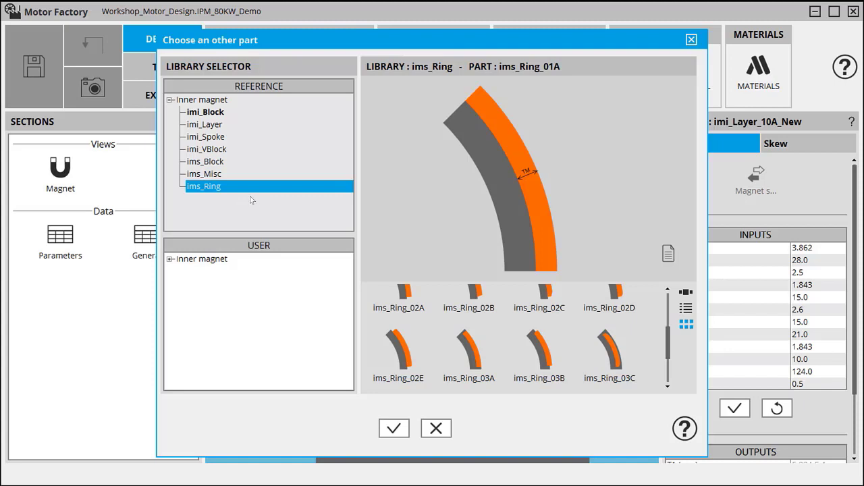
click(228, 151)
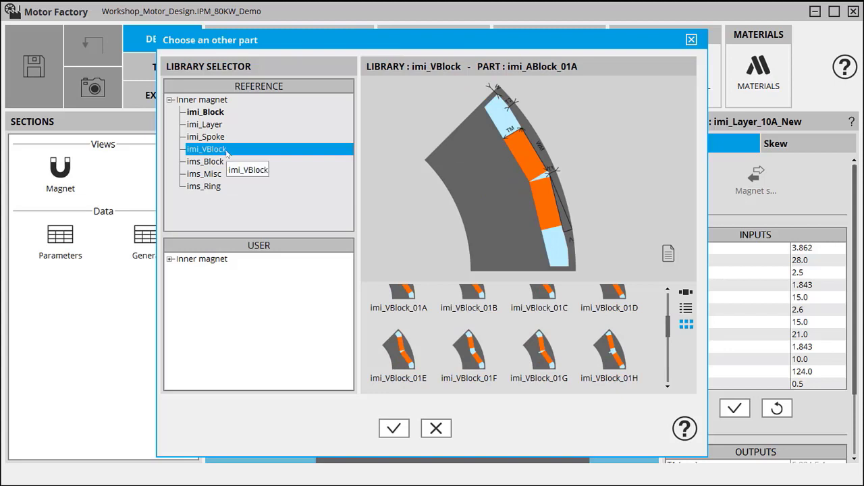
click(227, 127)
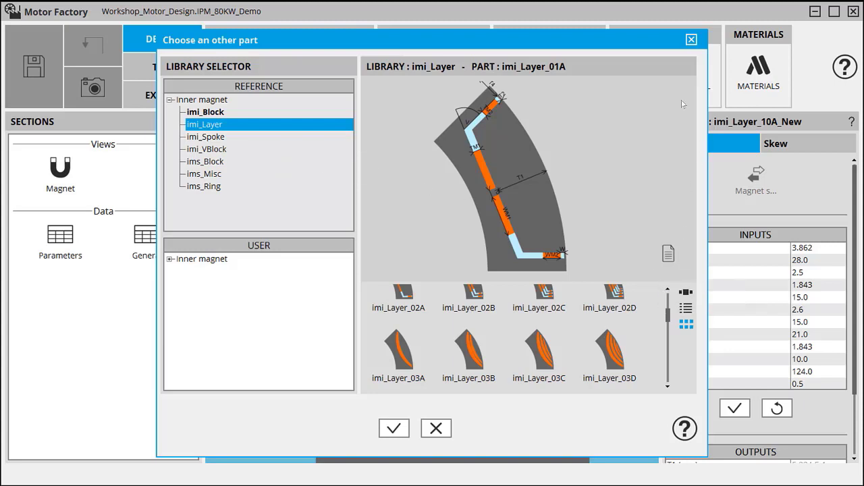
drag(598, 46, 544, 42)
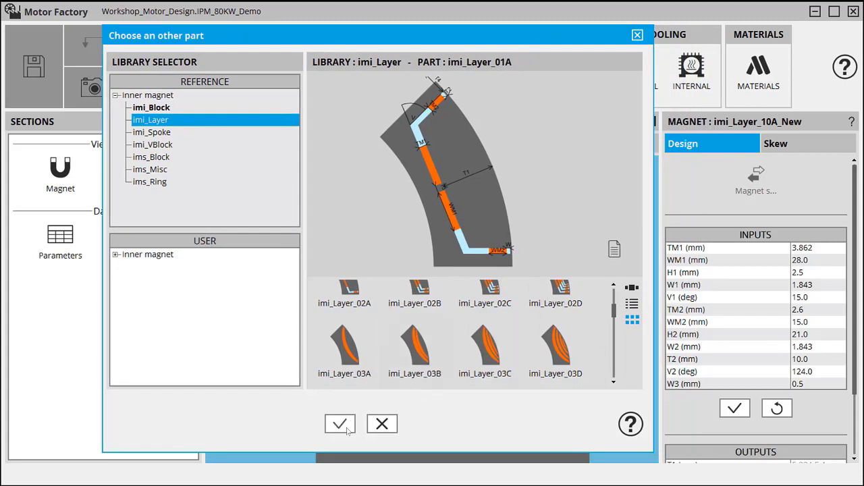
click(638, 35)
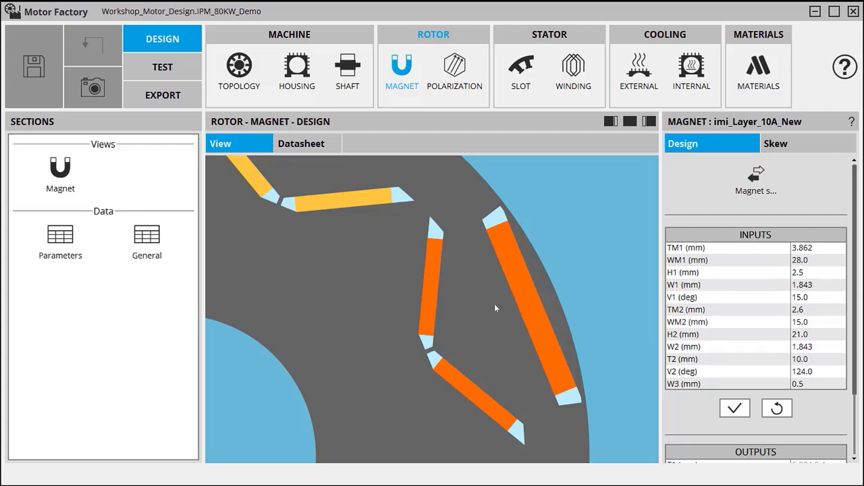
- Highlight the TM1 dimension on the rotor magnet and review the magnet's remaining input and output parameters
click(729, 252)
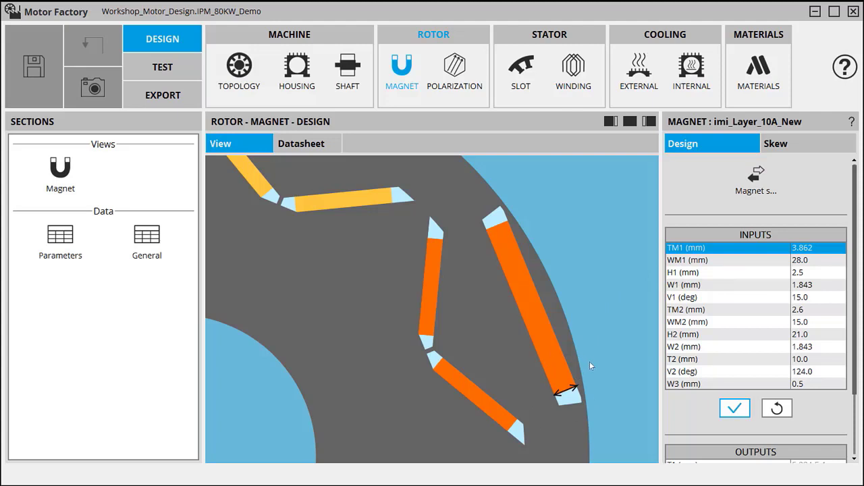
drag(856, 347, 855, 402)
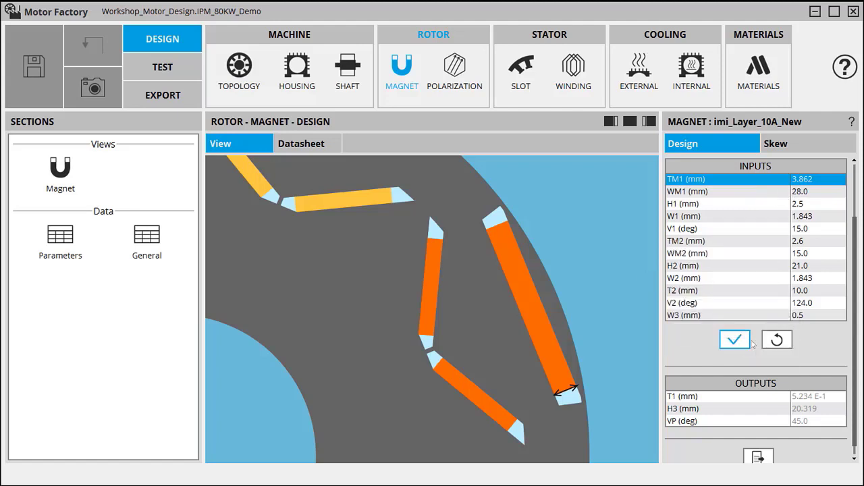
scroll(773, 340, down, 1)
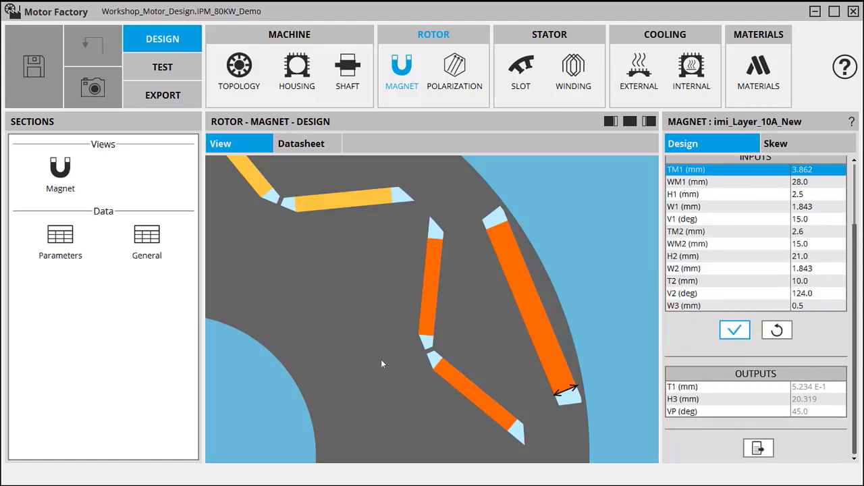
- Review the rotor magnet's skew type and the polarization settings of Magnet1 and Magnet2
drag(856, 404, 859, 293)
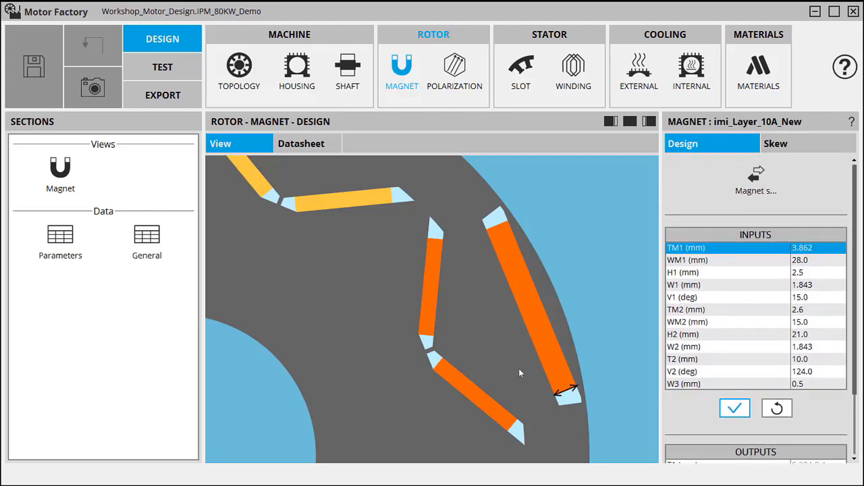
click(778, 143)
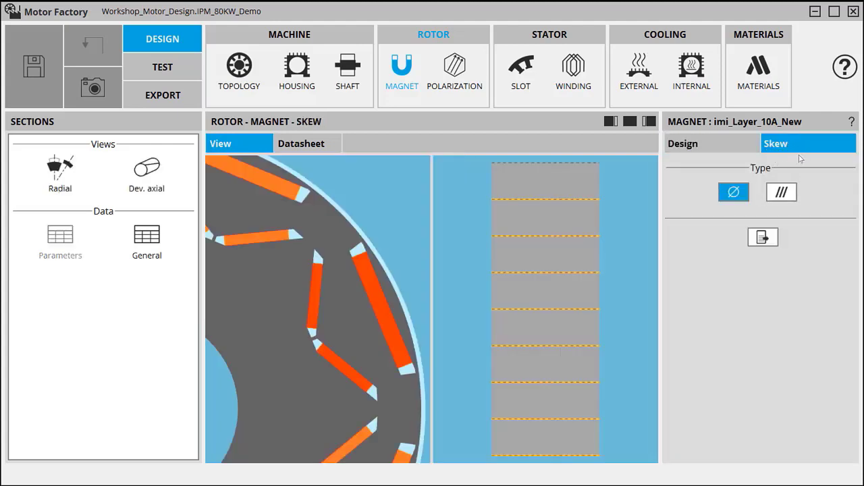
click(455, 80)
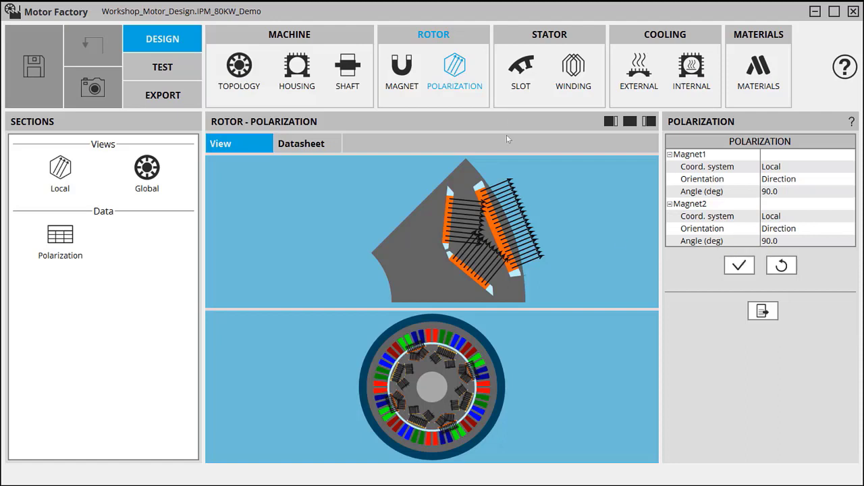
- Look at the os_Free reference library of alternative stator slot shapes, keeping the current slot
click(521, 80)
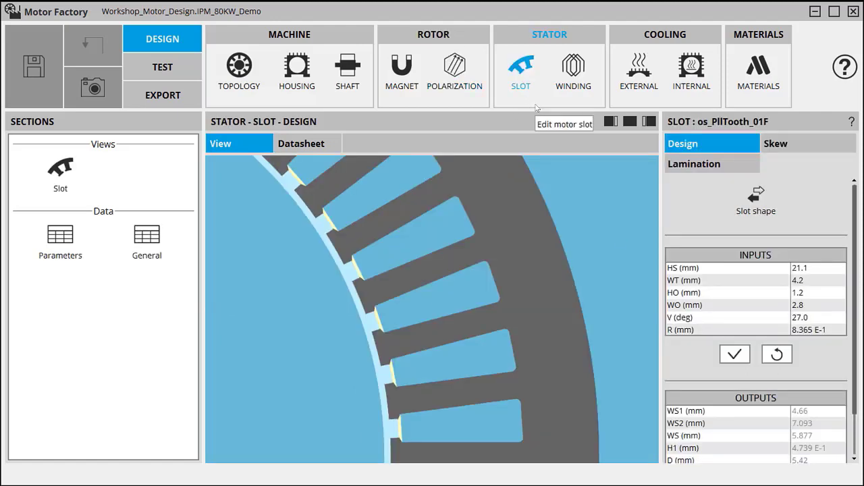
click(757, 196)
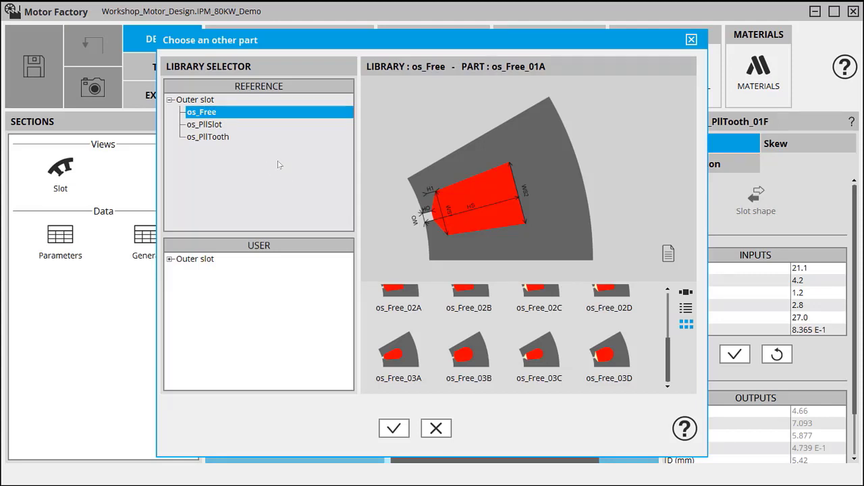
drag(542, 38, 507, 36)
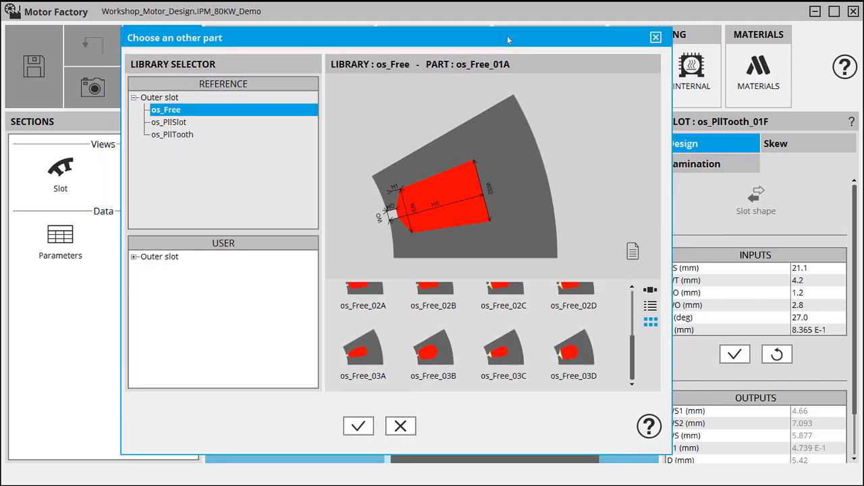
click(655, 38)
- Highlight the stator slot's HS, WT, HO, WO and V dimensions one by one and review the slot's output parameters
click(757, 270)
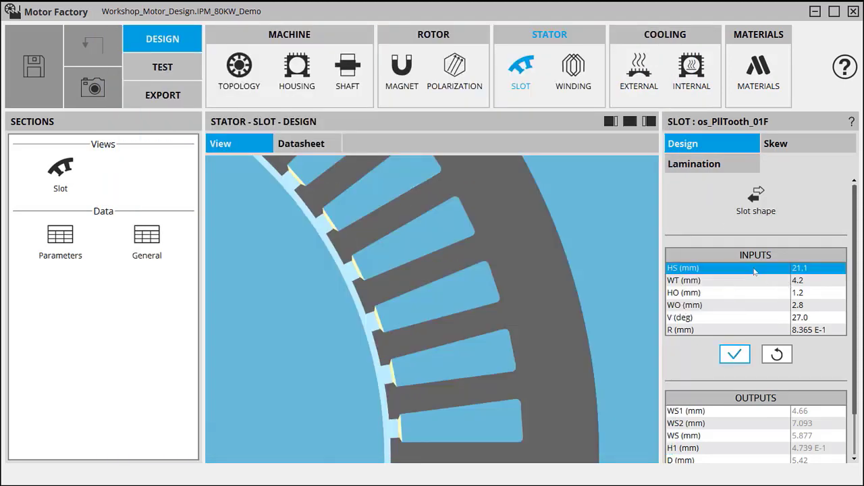
click(749, 282)
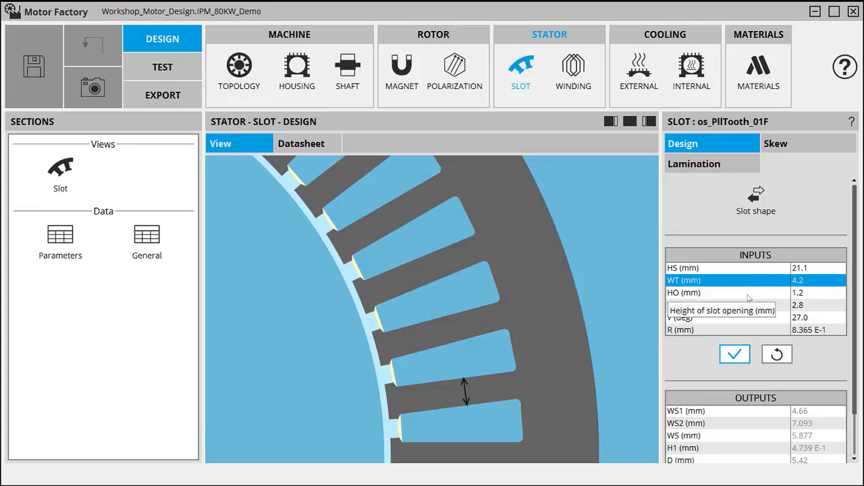
click(748, 296)
click(748, 307)
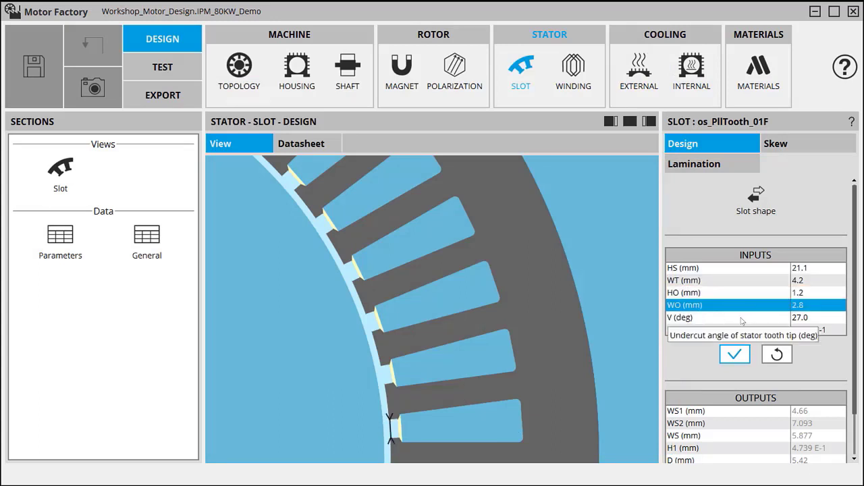
click(741, 320)
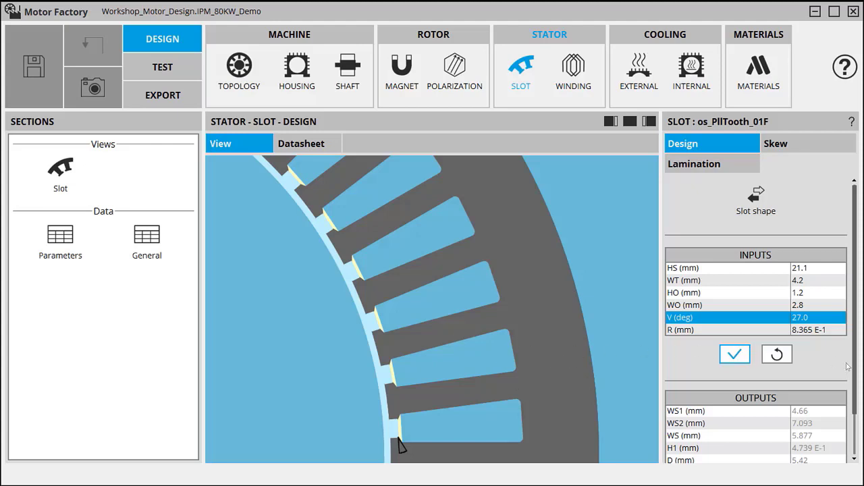
drag(857, 373, 855, 414)
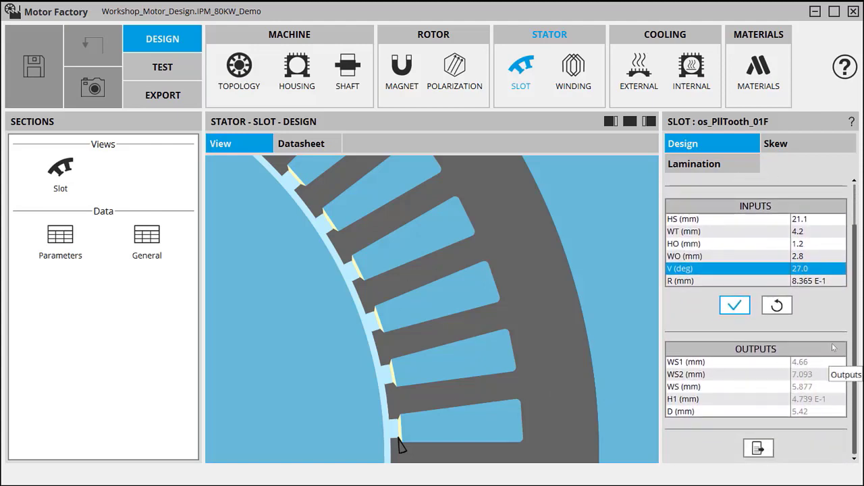
drag(859, 371, 855, 313)
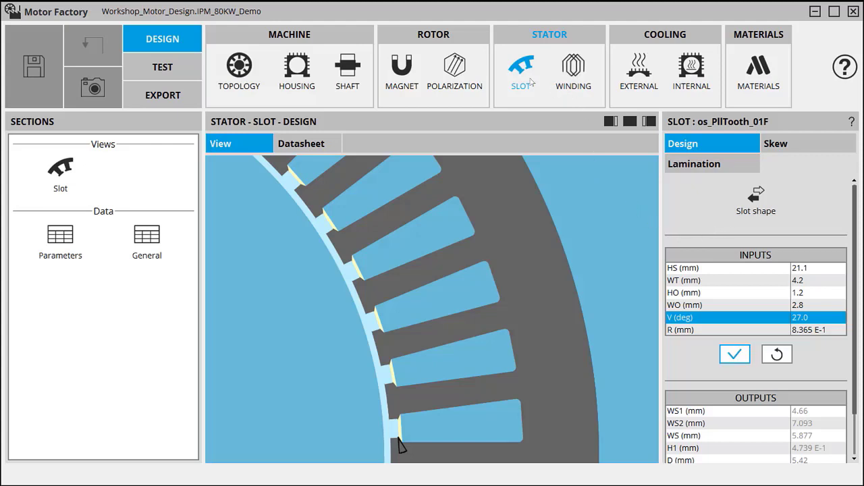
- Review the stator winding's connection, definition mode and datasheet settings, and display the layout of the winding
click(579, 80)
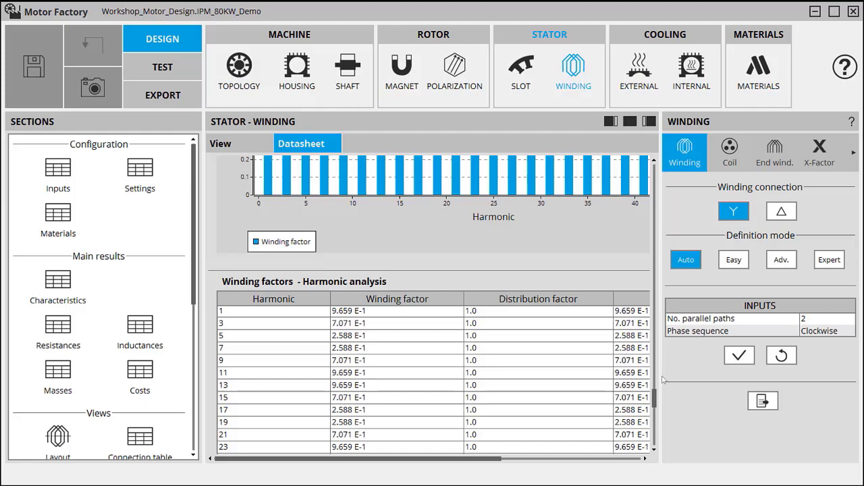
drag(652, 191, 651, 166)
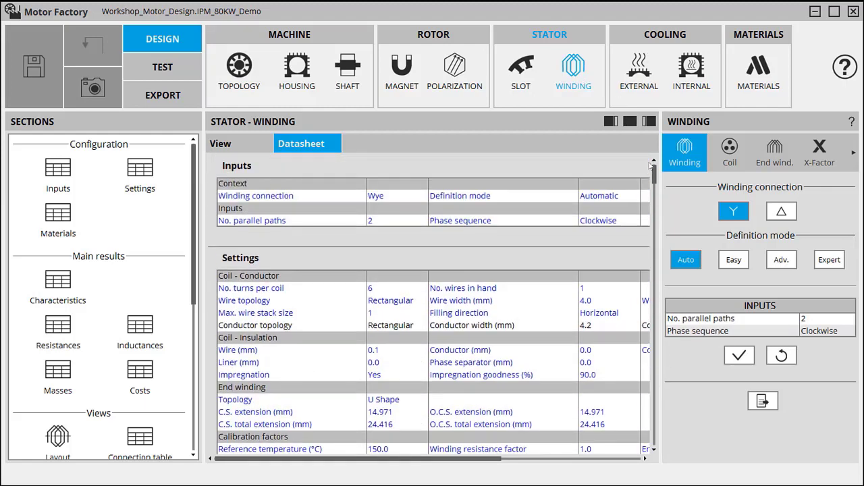
click(57, 438)
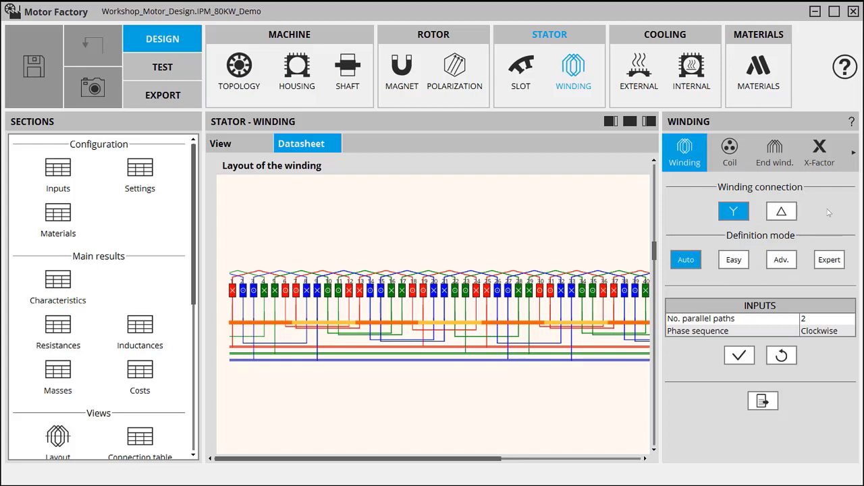
- Review the coil's wire topology, number of conductors, wire dimensions and insulation settings
click(723, 162)
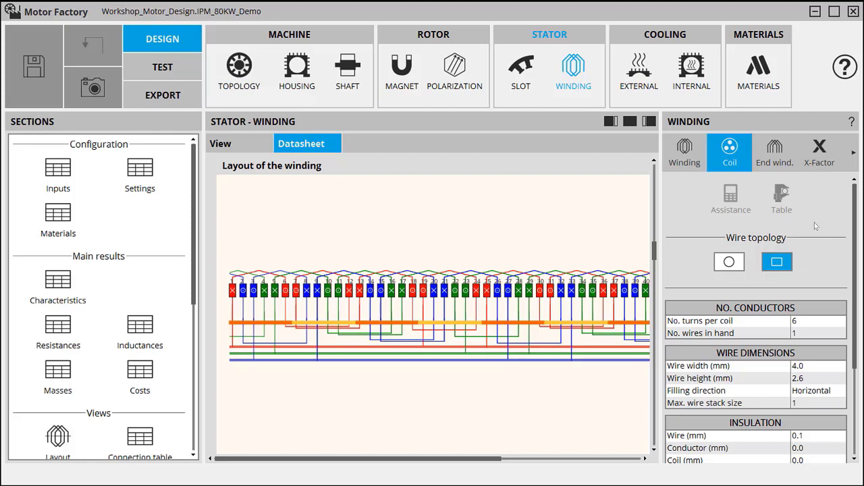
drag(854, 244, 854, 256)
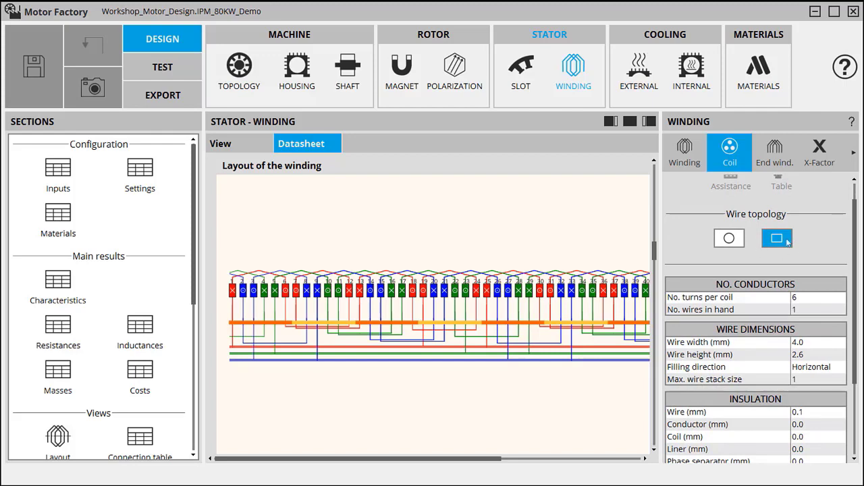
drag(855, 263, 852, 287)
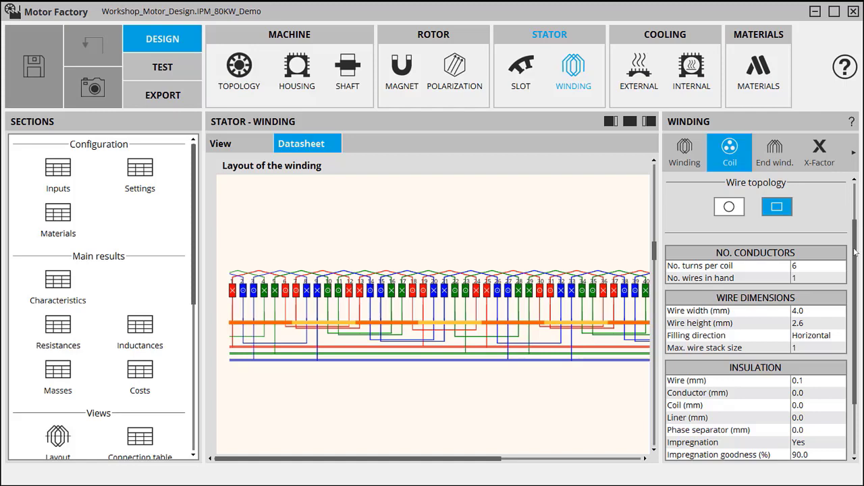
drag(856, 252, 850, 304)
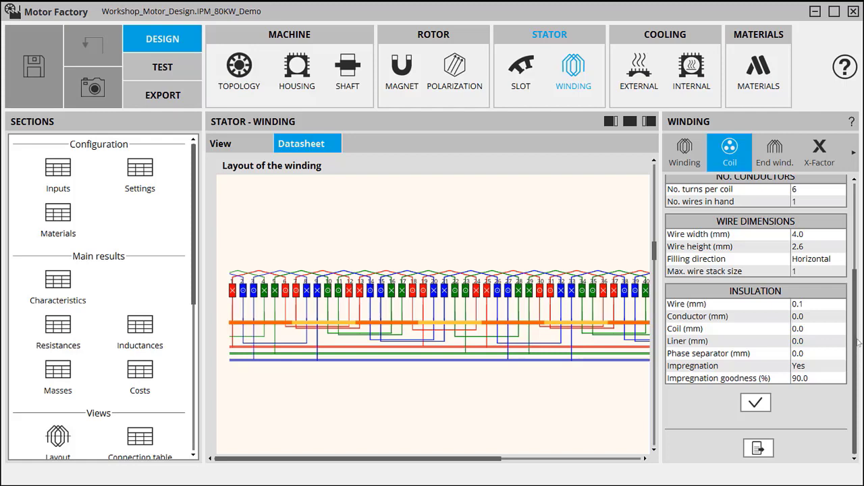
scroll(857, 363, up, 3)
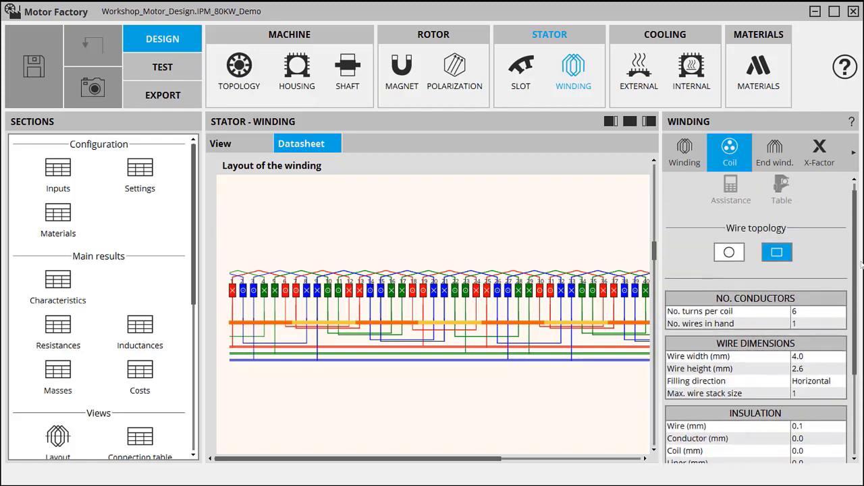
- Review the end winding topology and extensions, and examine both ends of the winding in the axial view
click(779, 159)
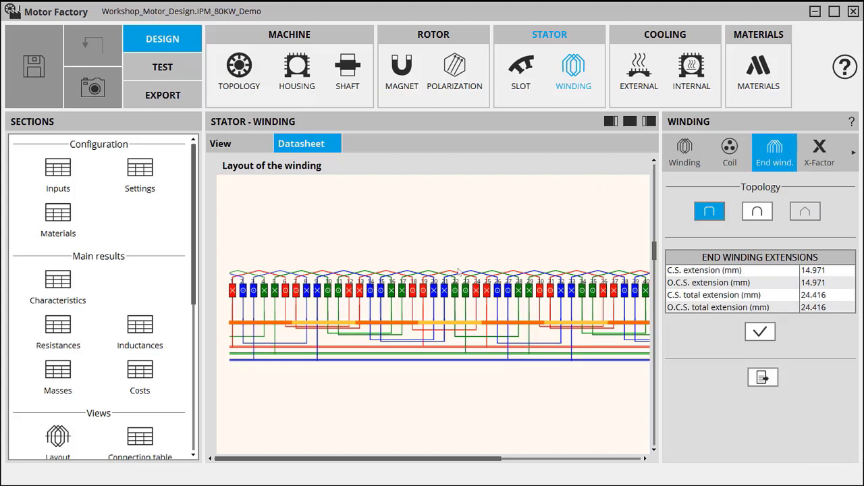
scroll(179, 304, down, 3)
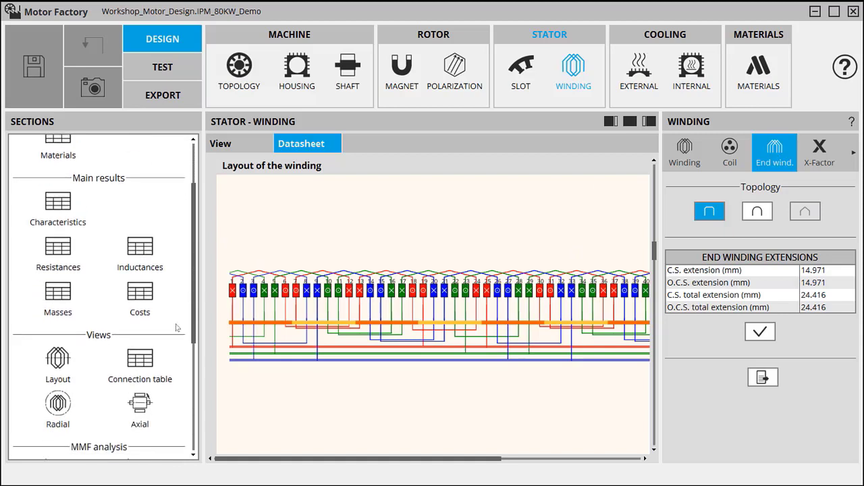
click(143, 404)
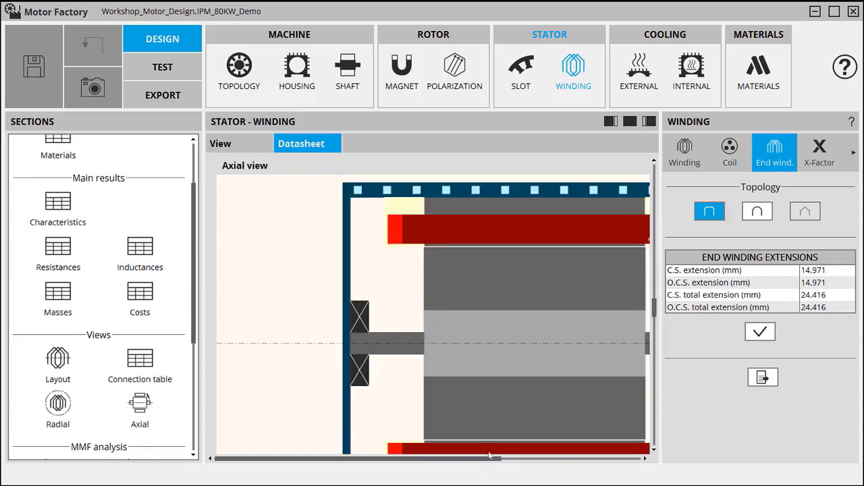
drag(491, 458, 550, 463)
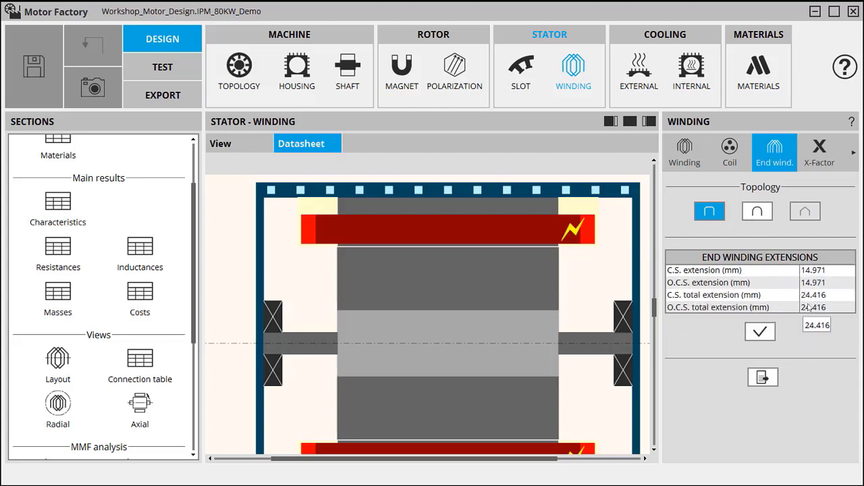
- Review the winding's calibration factors and the potting topologies and extensions, comparing the potting with the axial view
click(819, 158)
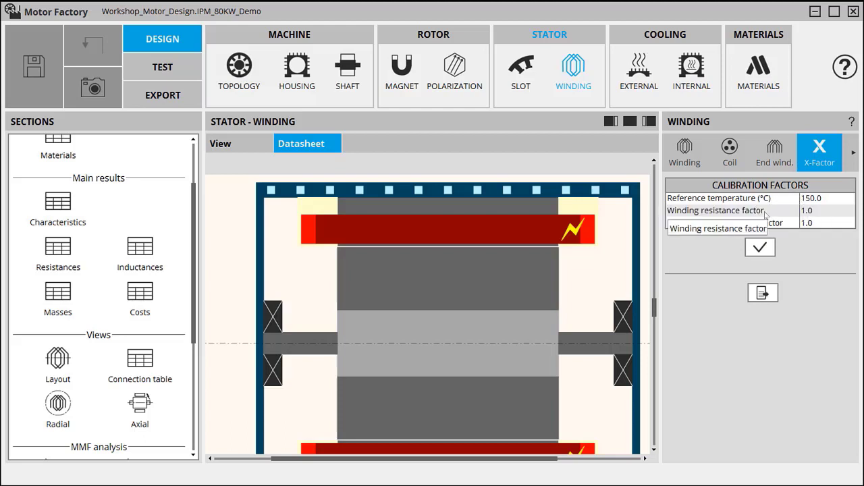
click(855, 154)
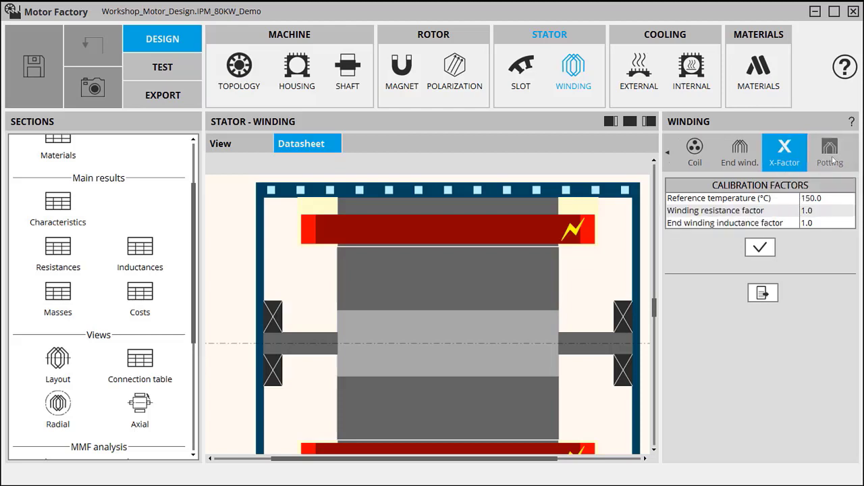
click(832, 164)
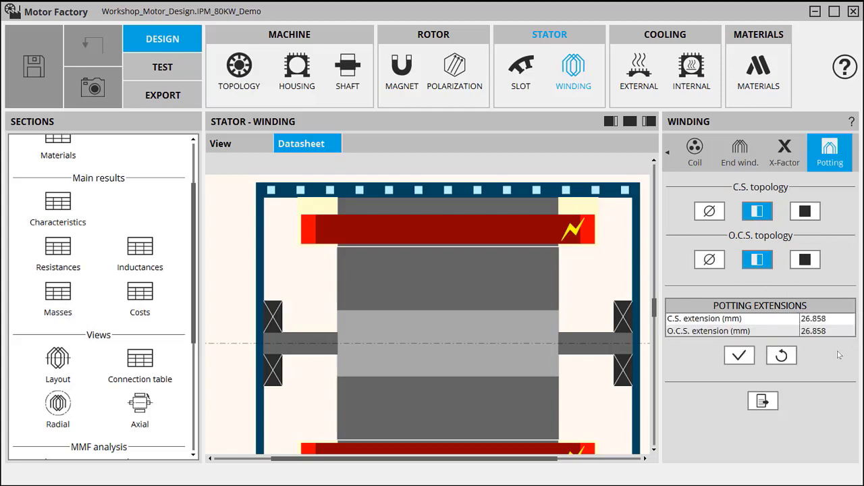
drag(653, 308, 652, 303)
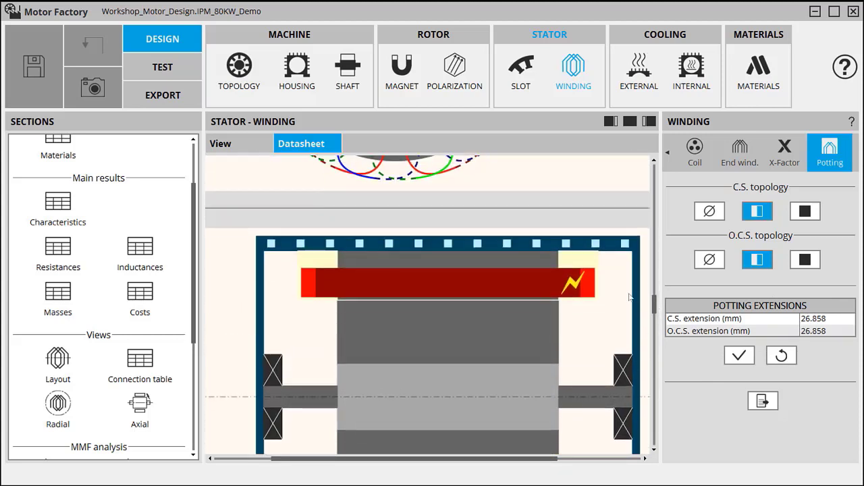
- Examine the winding layout with the display area widened, followed by the radial view and the winding connection table
drag(193, 249, 192, 298)
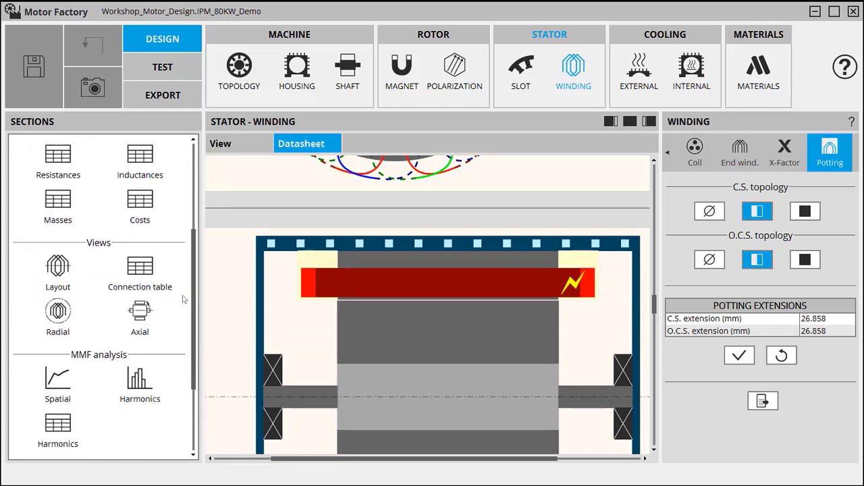
click(75, 273)
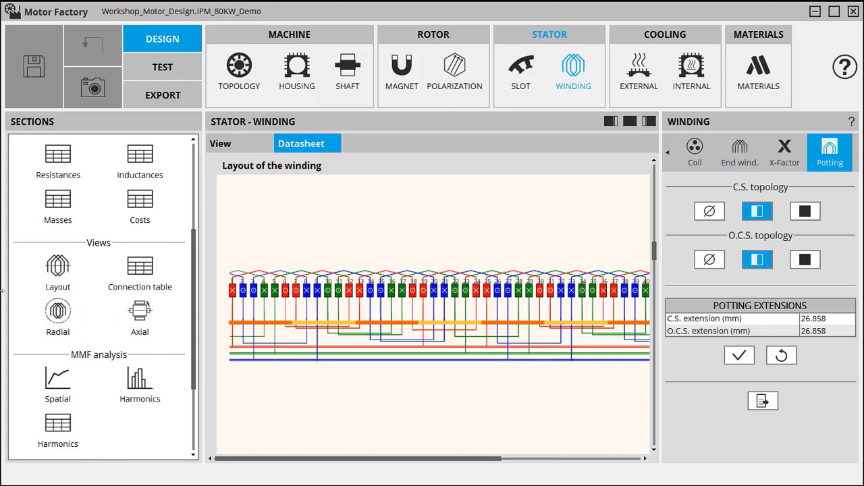
click(648, 122)
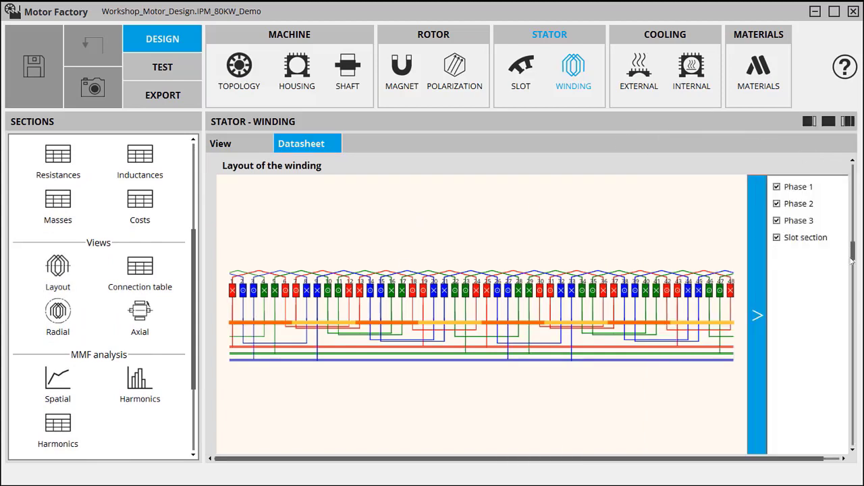
drag(196, 322, 195, 338)
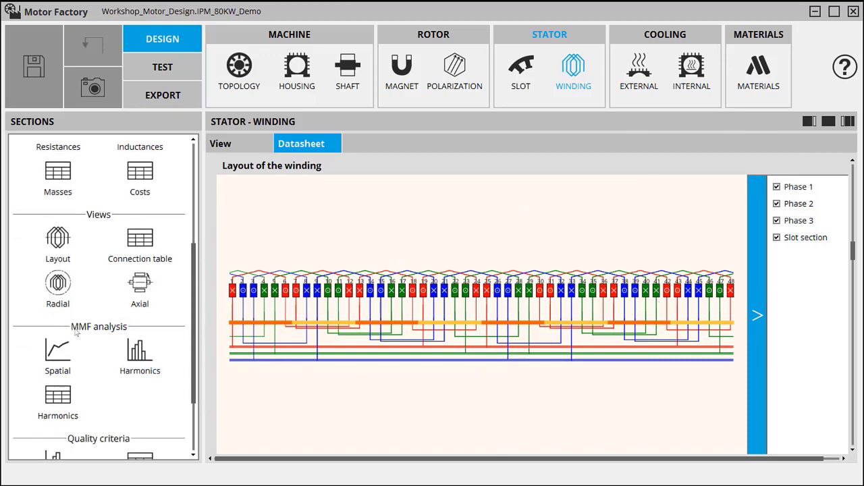
click(60, 292)
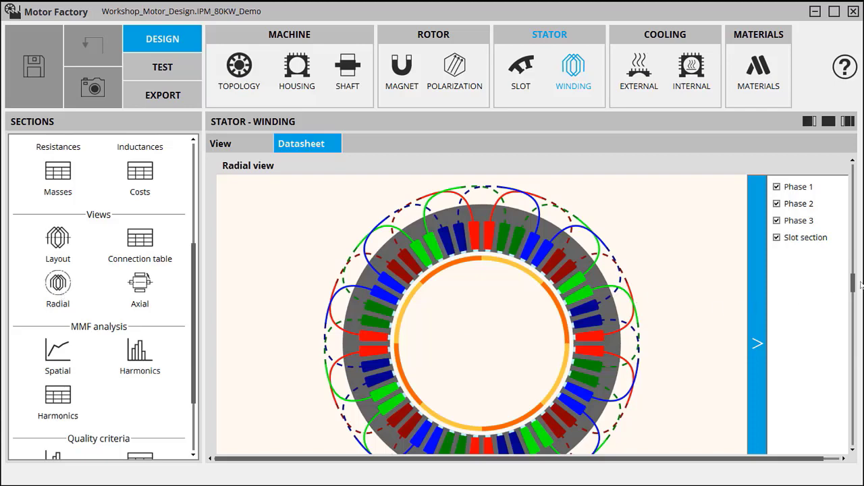
scroll(854, 287, down, 3)
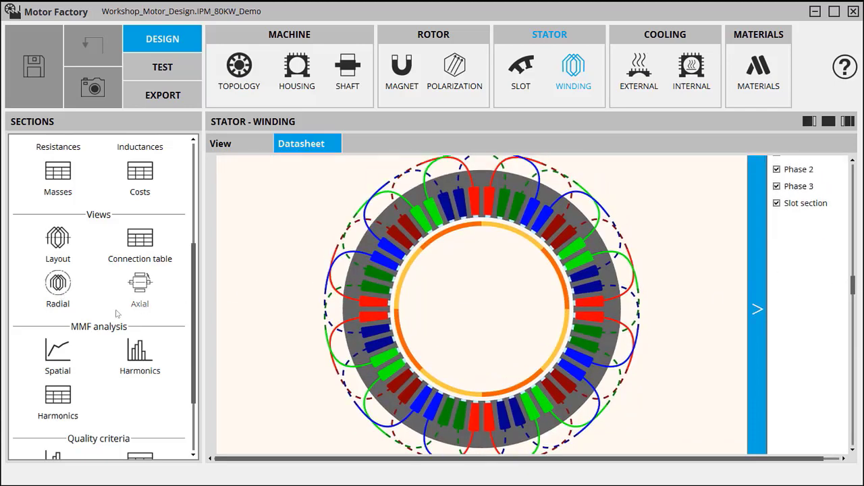
click(139, 246)
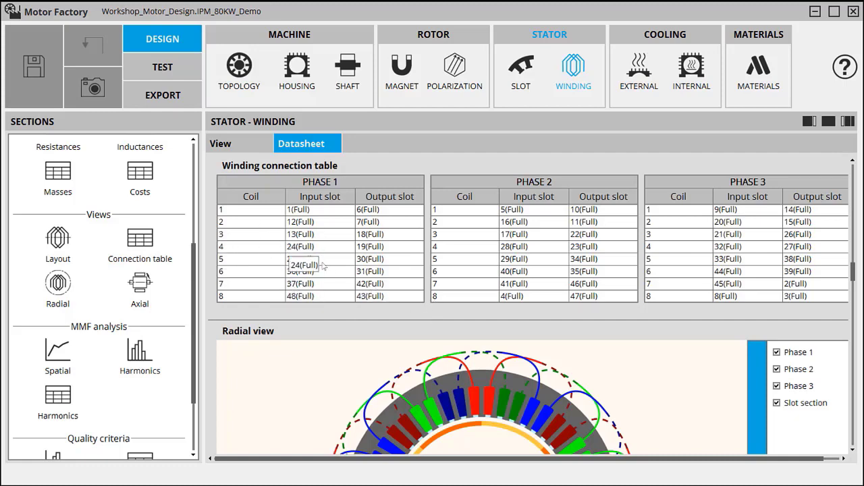
- Review the winding's MMF spatial representation, harmonics table and harmonics chart, with the chart's X-axis set to mechanical harmonic
drag(195, 348, 200, 382)
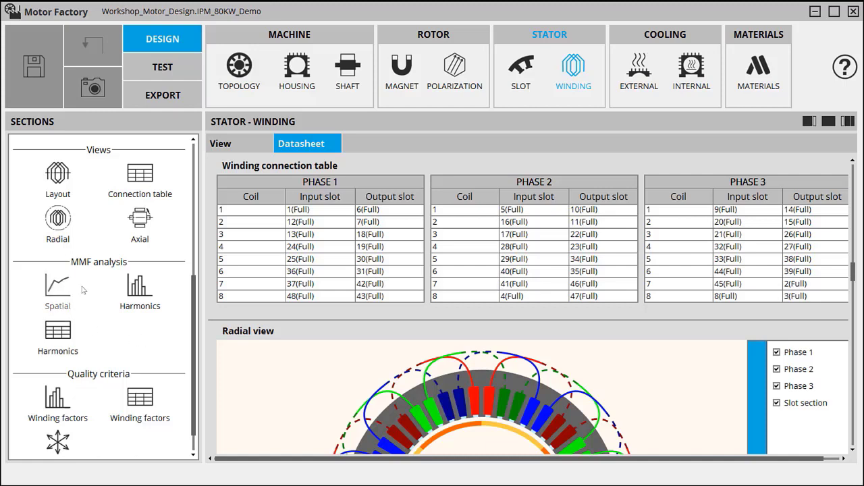
click(60, 306)
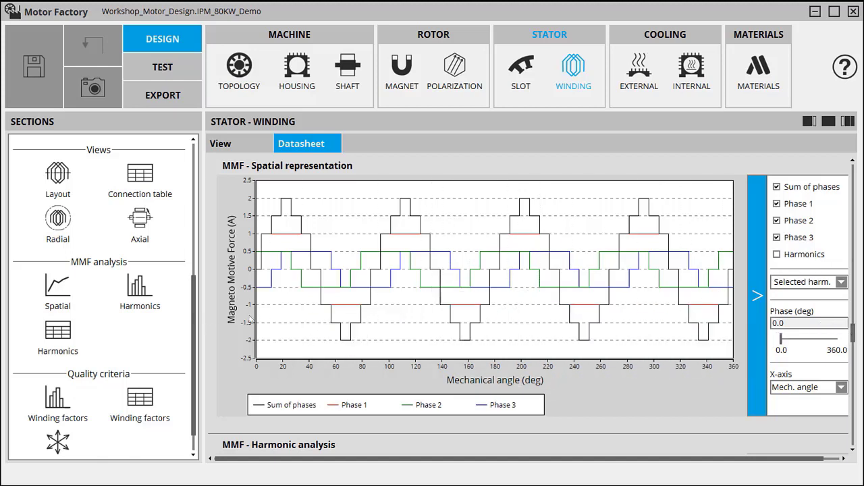
click(58, 333)
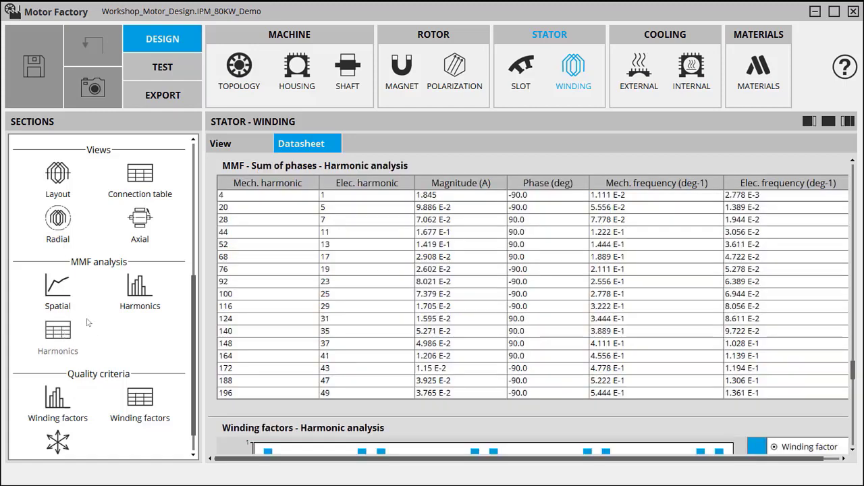
click(151, 302)
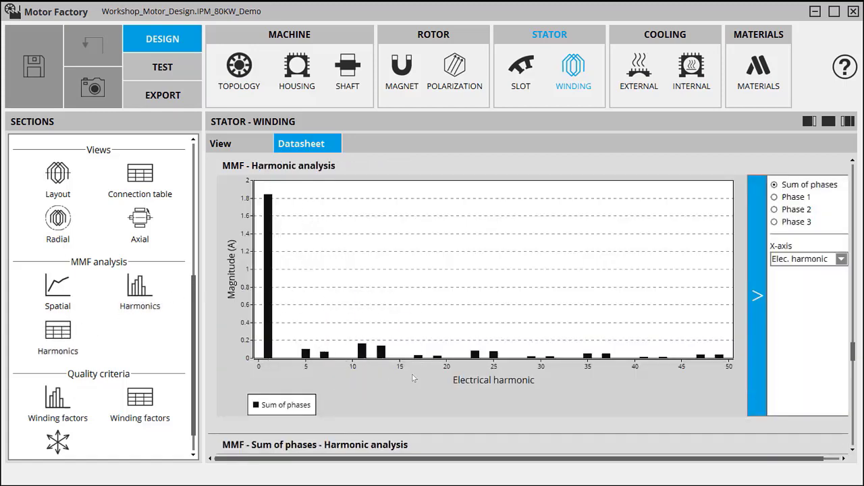
click(842, 262)
click(823, 274)
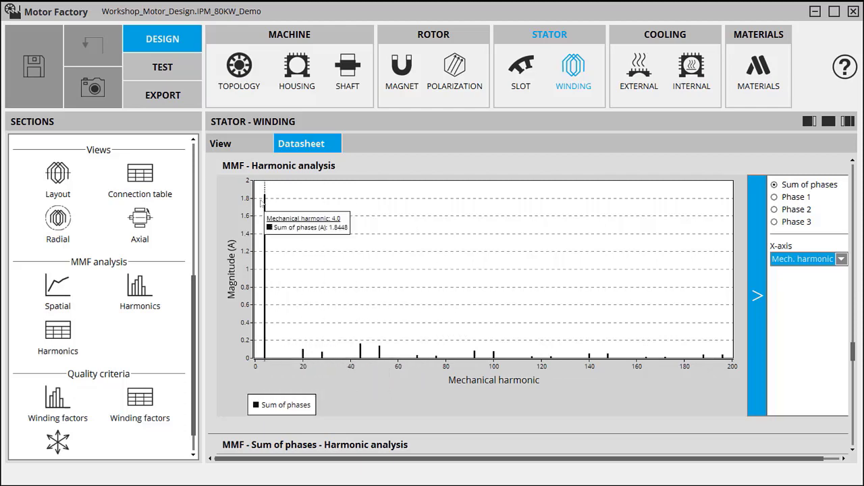
- Examine the winding factors chart and table under the quality criteria, then restore the winding settings beside the datasheet
scroll(194, 385, down, 1)
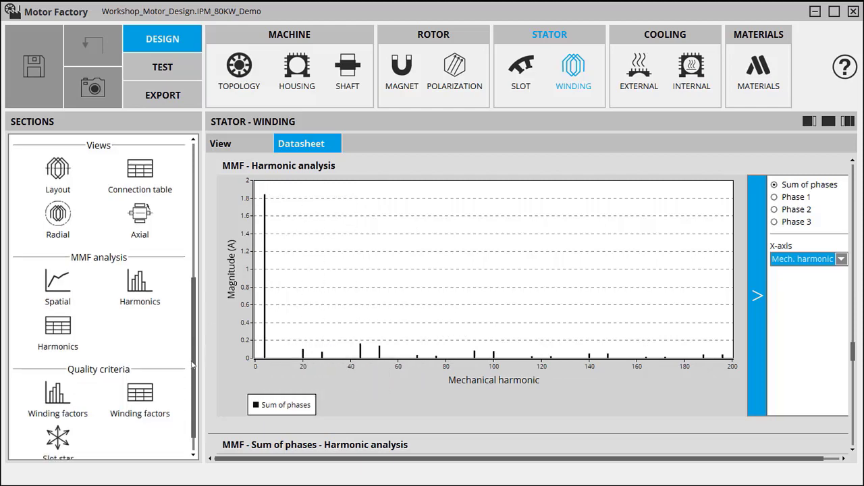
click(57, 384)
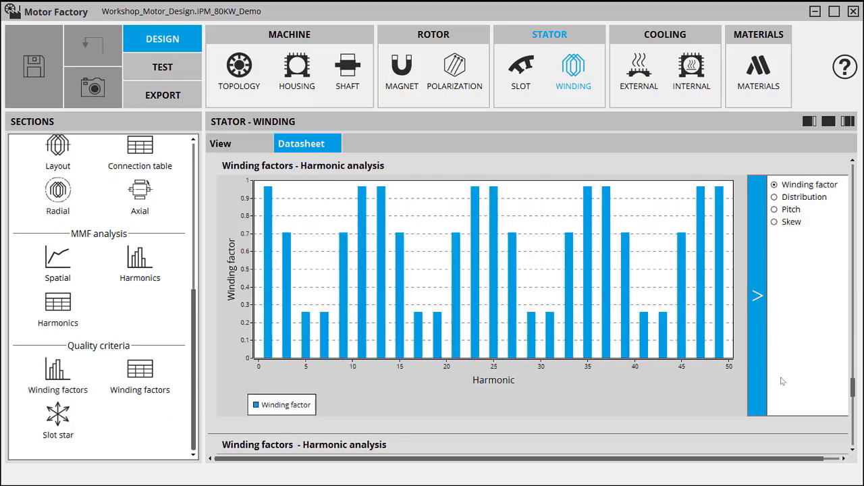
drag(853, 398, 848, 408)
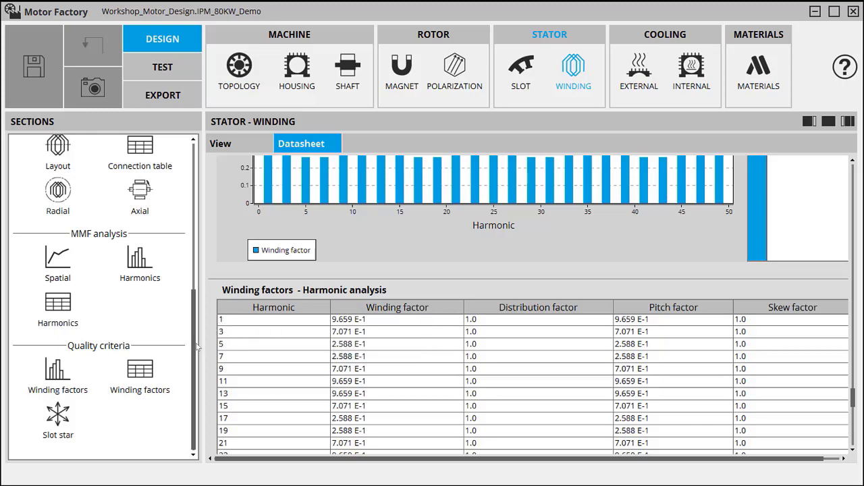
drag(195, 349, 189, 196)
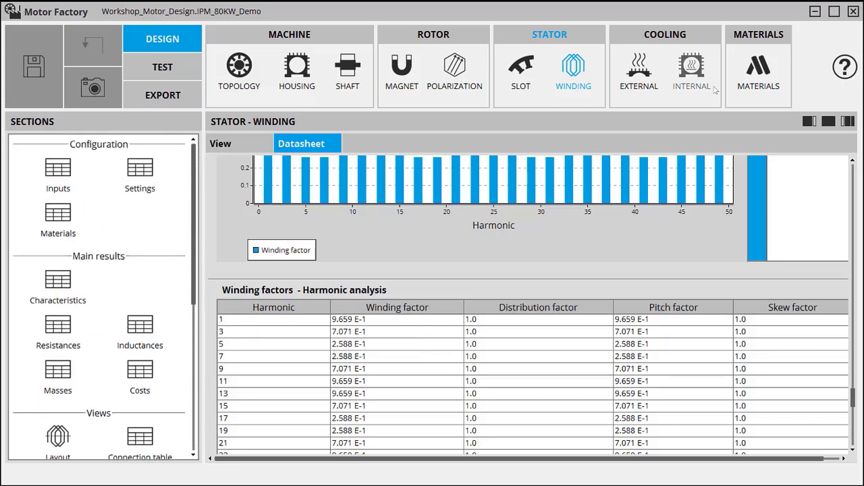
click(848, 122)
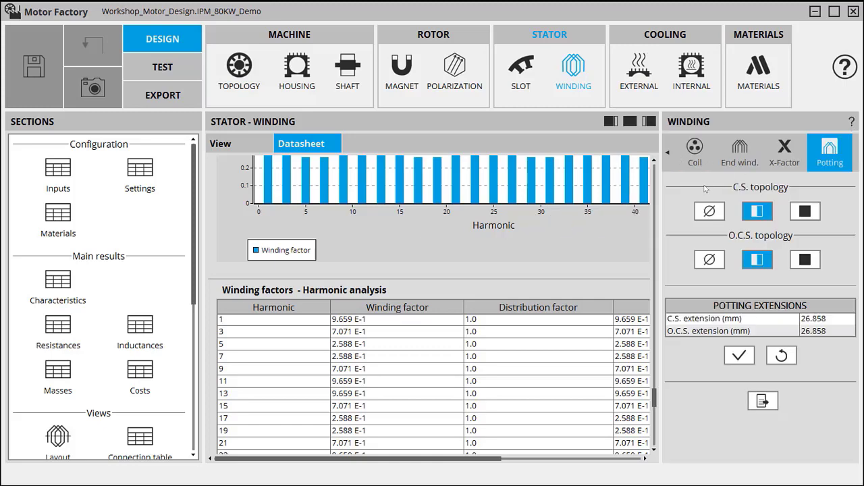
- Review the external cooling's fluidic settings, including the cooling circuit's input definition options, and its radiation mode
click(638, 73)
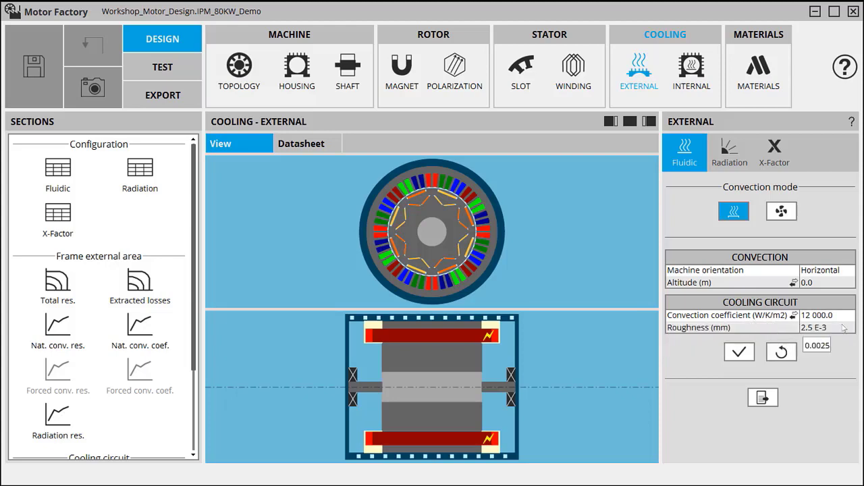
click(759, 318)
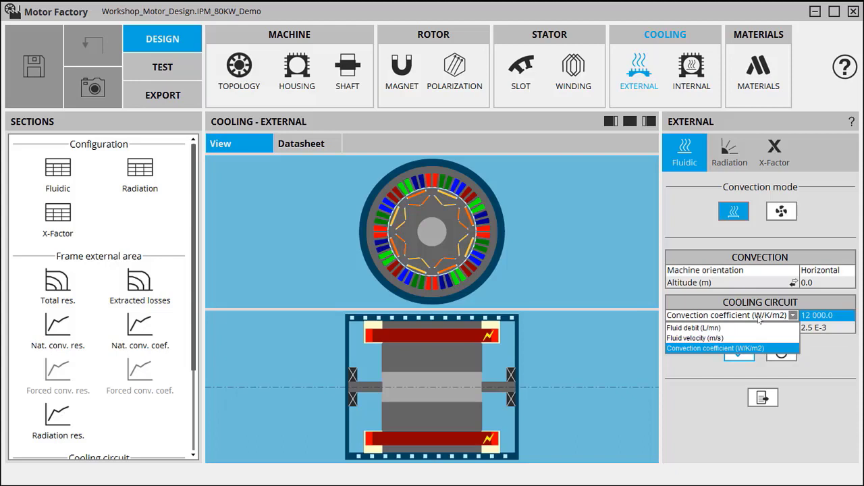
click(792, 316)
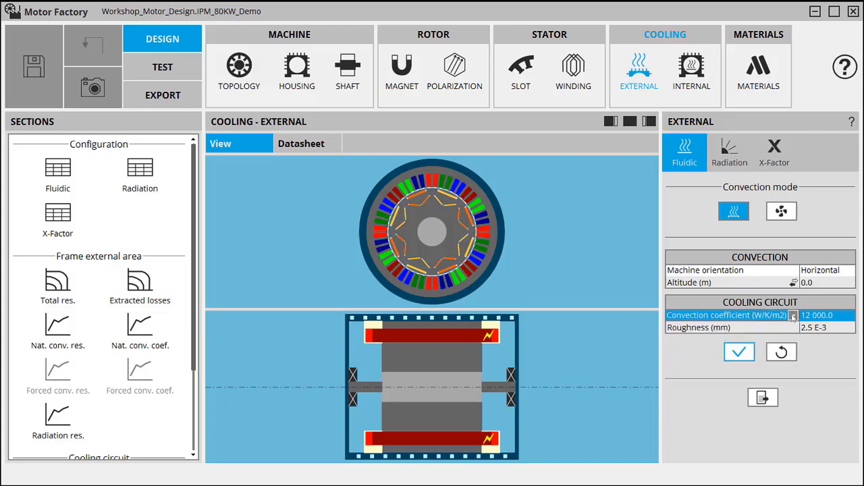
click(744, 166)
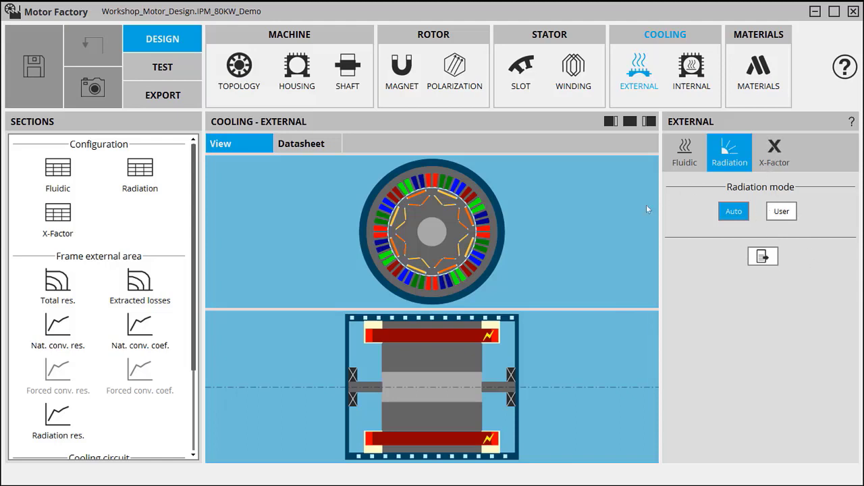
- Review the internal cooling's fluidic convection inputs and its radiation, interface and slot conduction modes
click(699, 94)
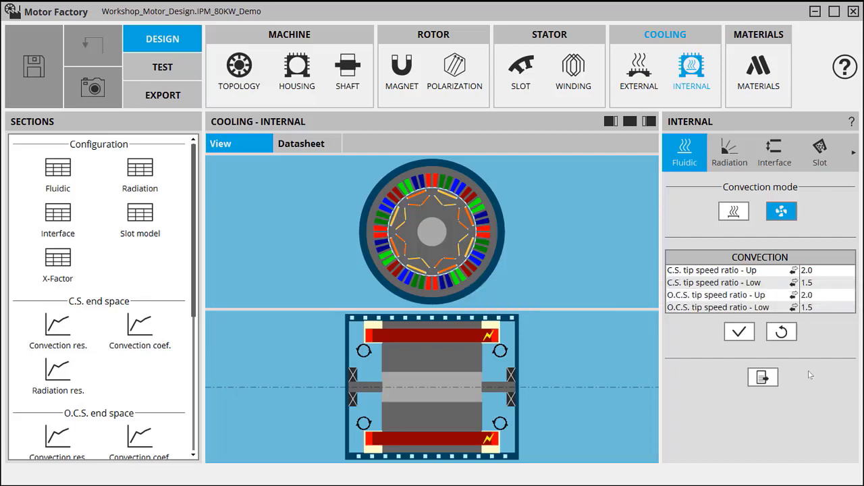
click(737, 164)
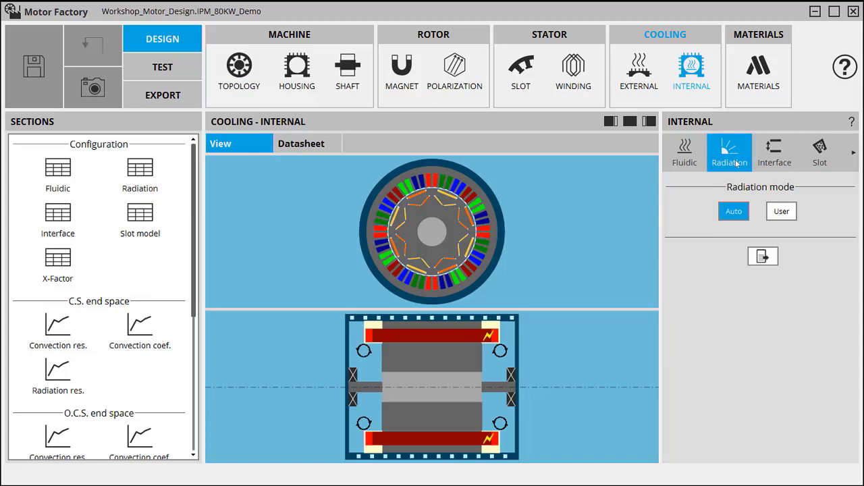
click(774, 158)
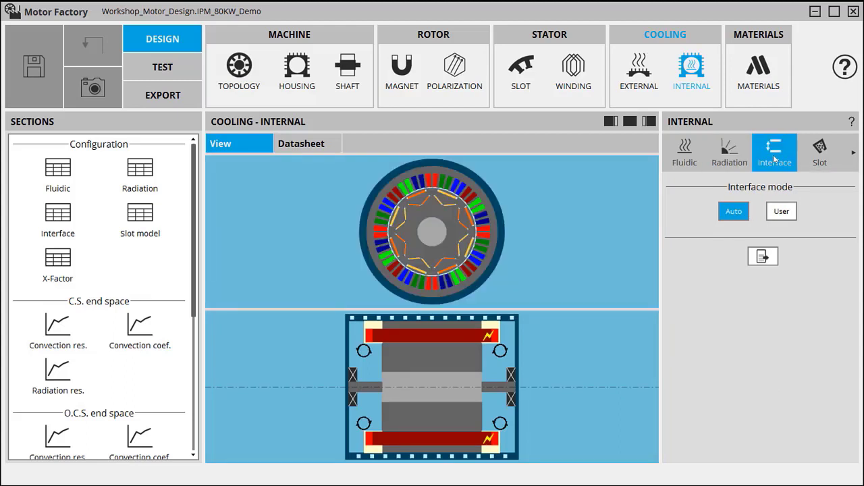
click(826, 162)
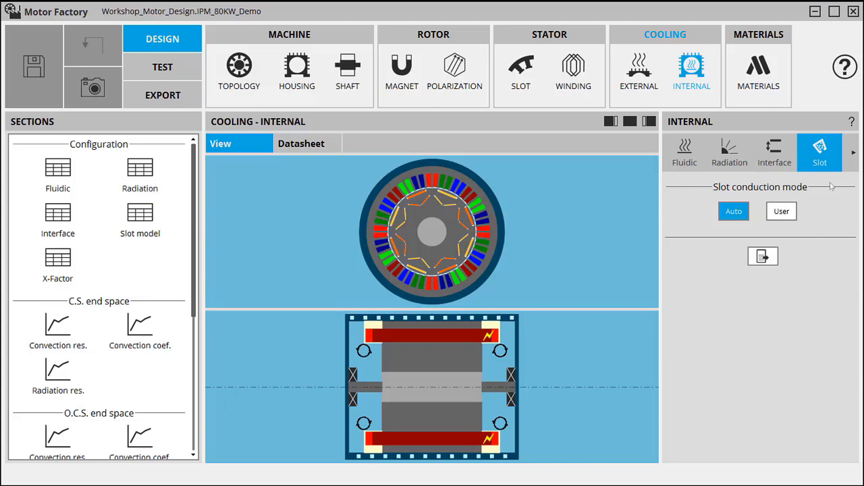
click(853, 154)
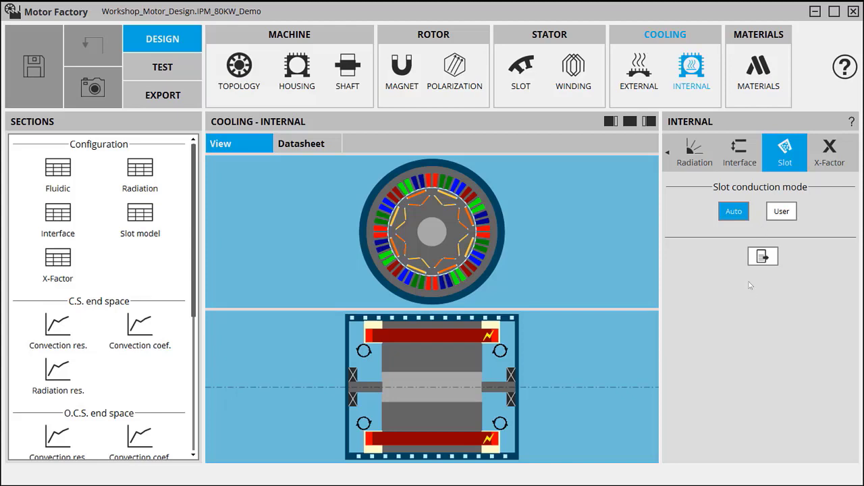
- Review the materials assigned to the machine, rotor, stator and cooling, and inspect the materials available for the stator magnetic circuit
click(764, 75)
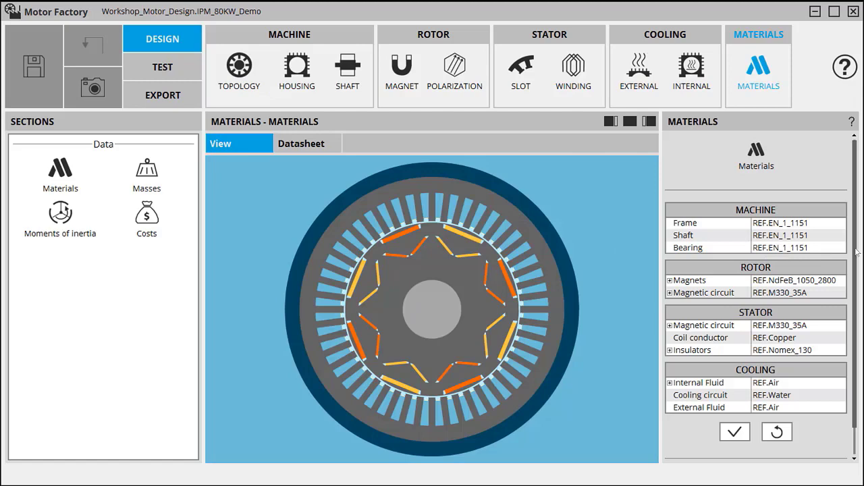
drag(855, 252, 855, 277)
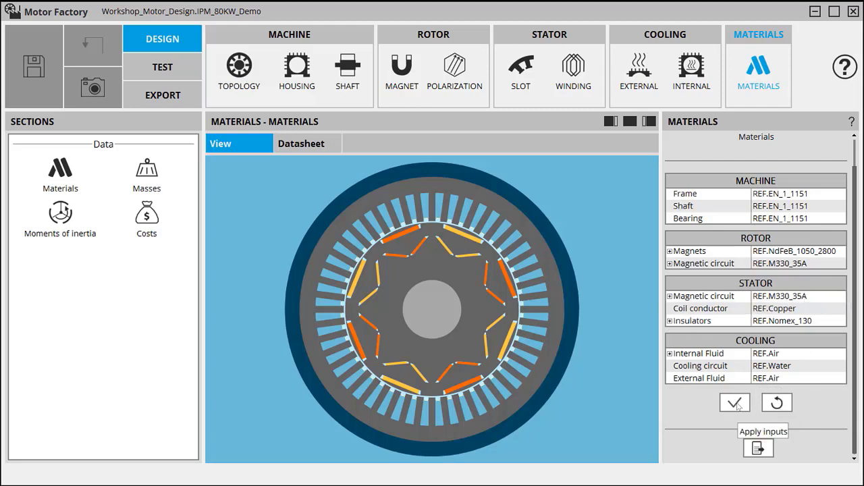
click(818, 298)
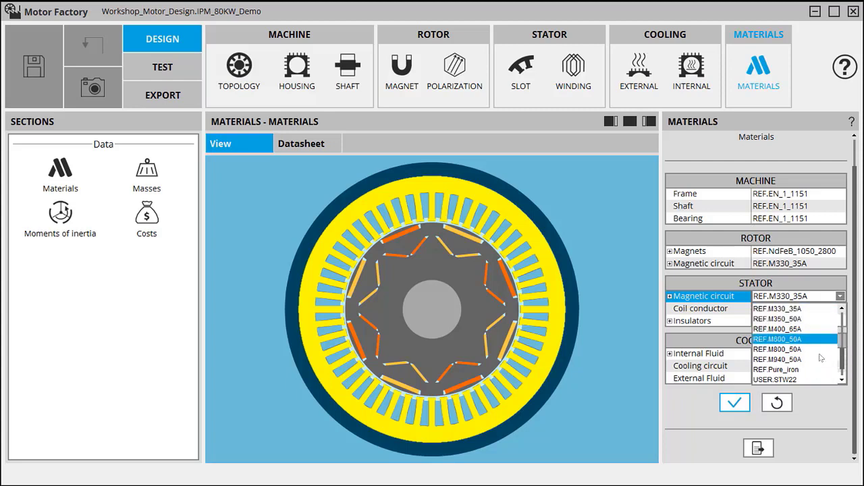
click(818, 160)
drag(854, 197, 845, 169)
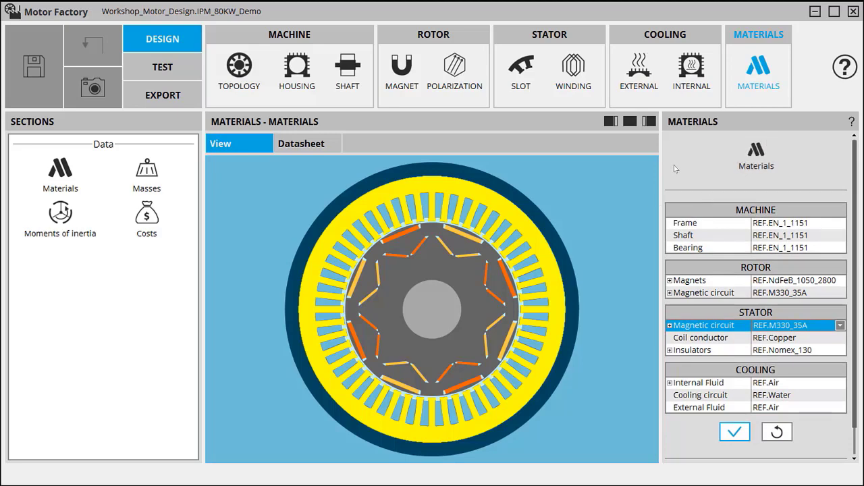
key(Return)
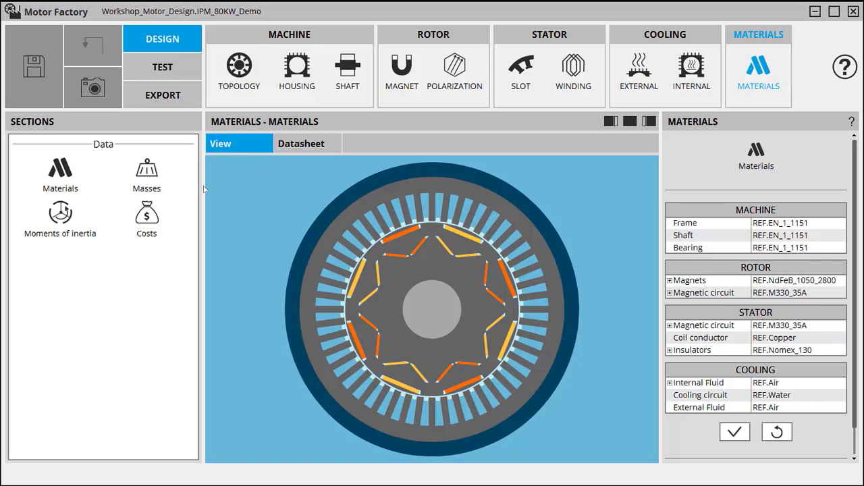
- Go to the test area, open the cogging test of the open circuit characterization, and read through its overview
click(170, 69)
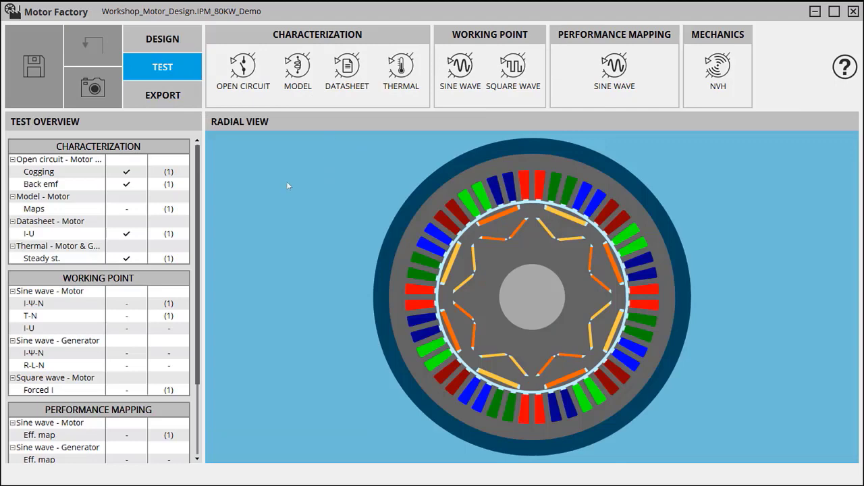
click(243, 82)
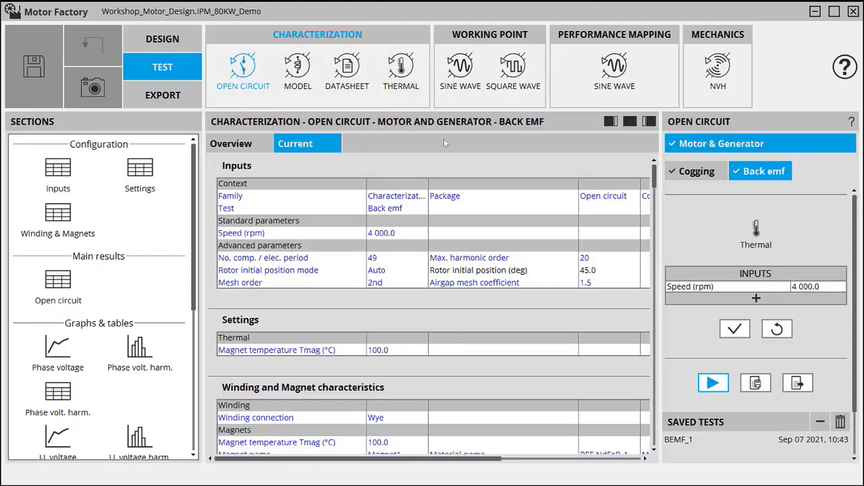
click(680, 178)
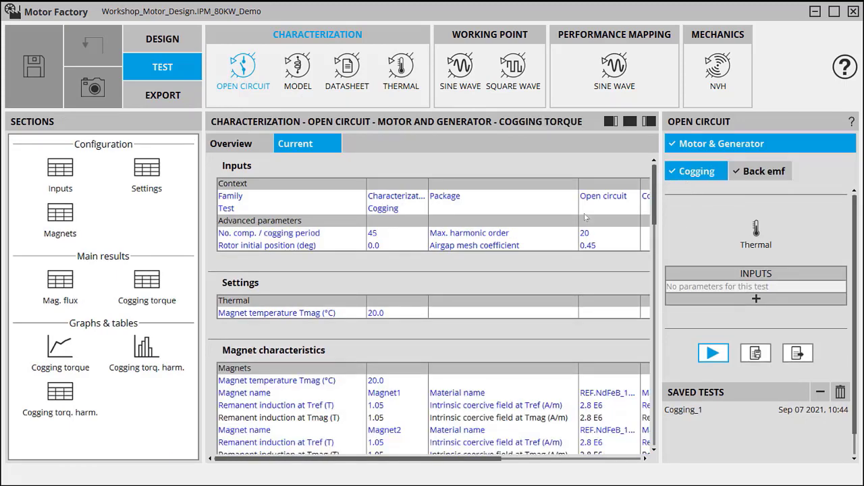
click(237, 145)
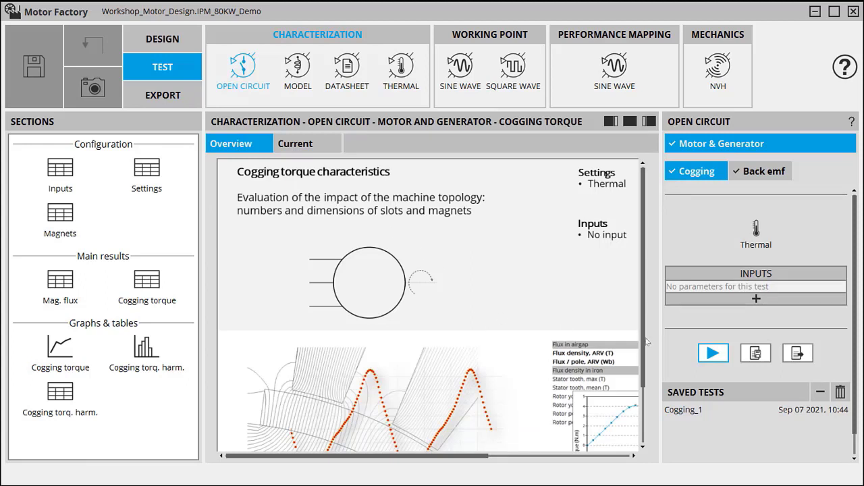
scroll(639, 364, down, 3)
scroll(607, 378, up, 3)
drag(485, 457, 441, 434)
mouse_move(643, 268)
mouse_down()
mouse_move(644, 296)
mouse_move(644, 259)
mouse_up()
scroll(644, 264, down, 1)
scroll(644, 265, up, 1)
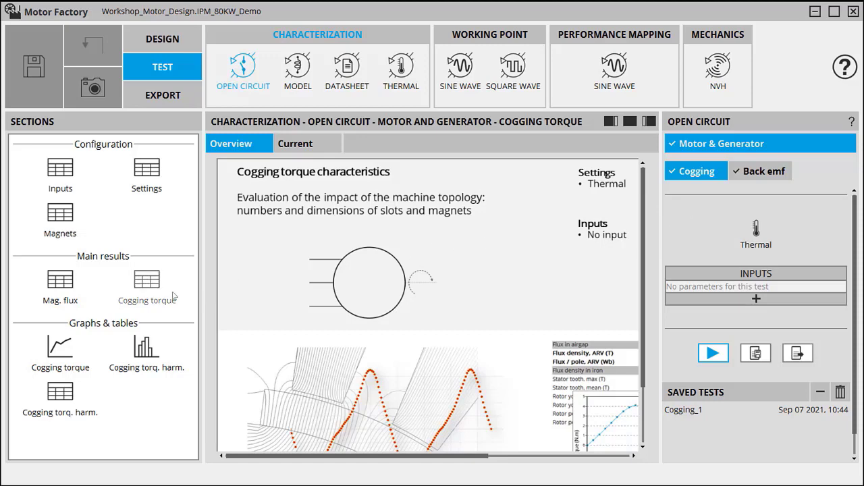
- Examine the cogging torque versus rotor angular position curve in a widened display, followed by its harmonic analysis
click(59, 360)
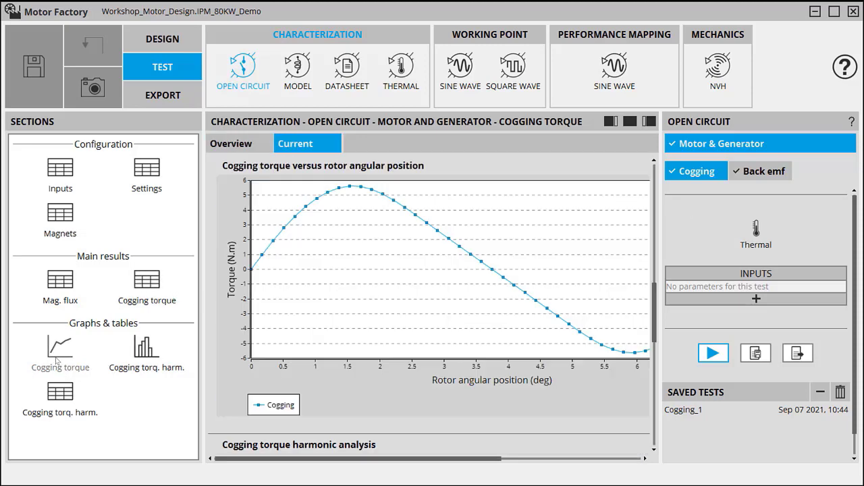
click(649, 121)
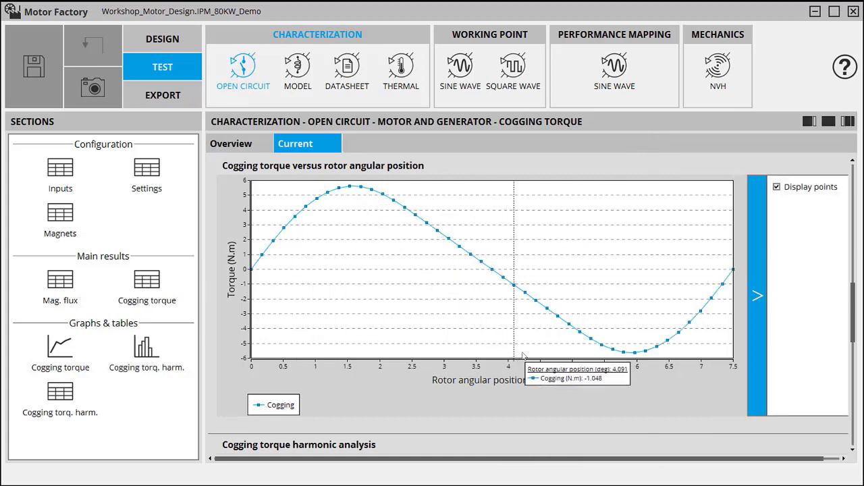
drag(855, 315, 859, 355)
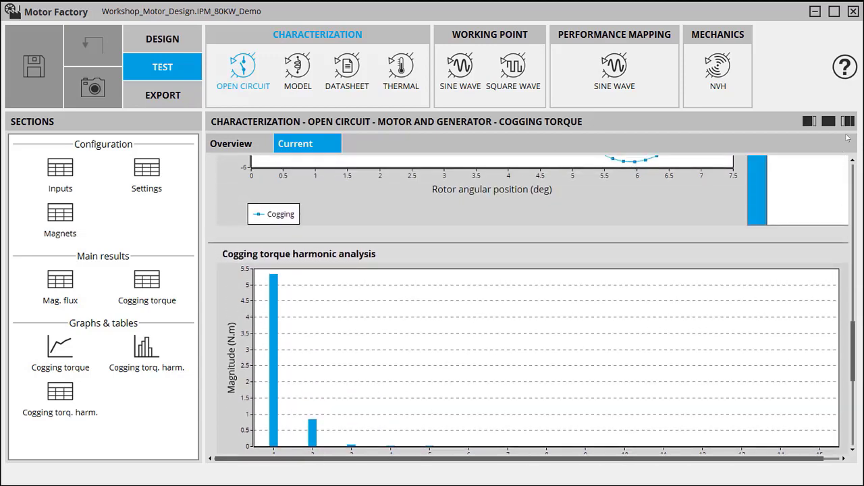
click(848, 121)
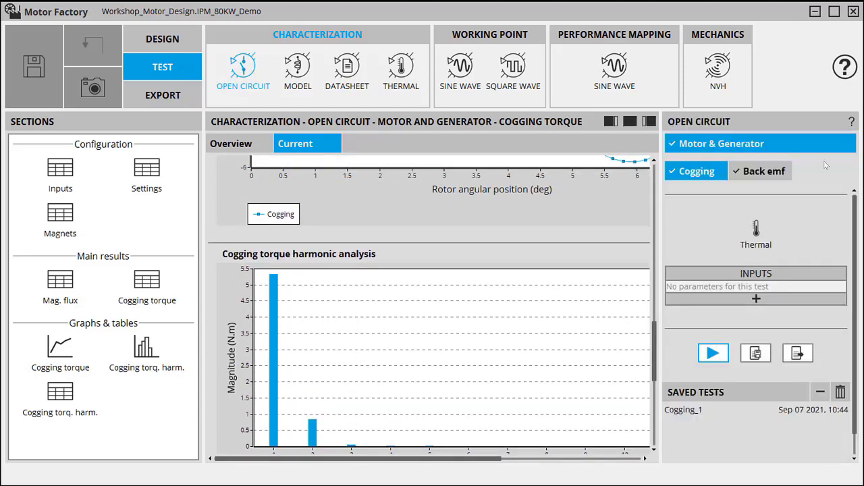
- Open the back emf test results and examine the open-circuit phase voltage versus time graph
click(761, 179)
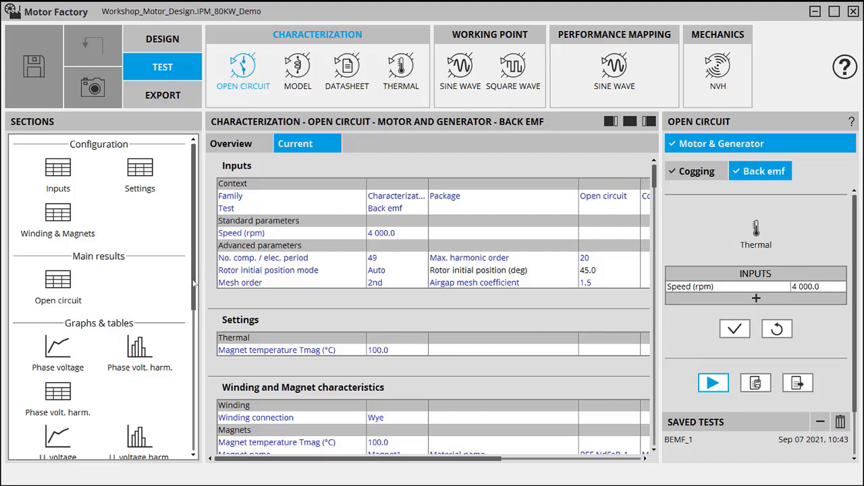
scroll(192, 284, down, 2)
click(54, 300)
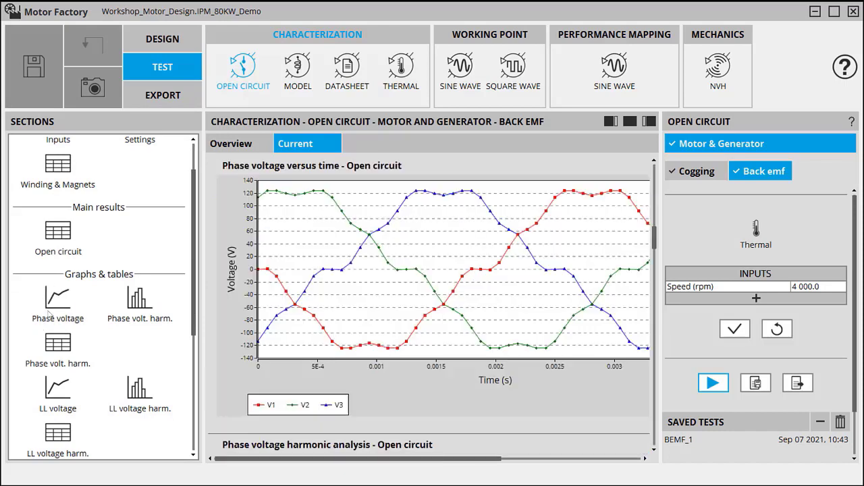
- Examine the open-circuit line-line voltage graph and its harmonic analysis, followed by the airgap flux density curve
click(58, 394)
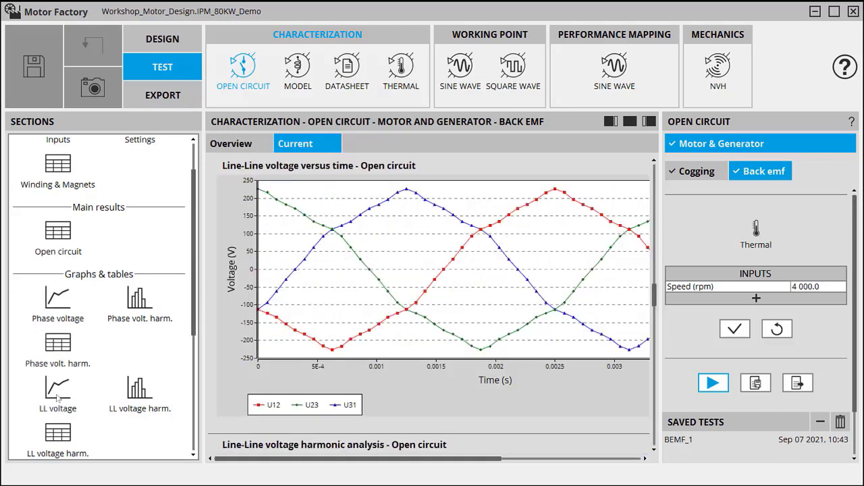
drag(192, 328, 192, 376)
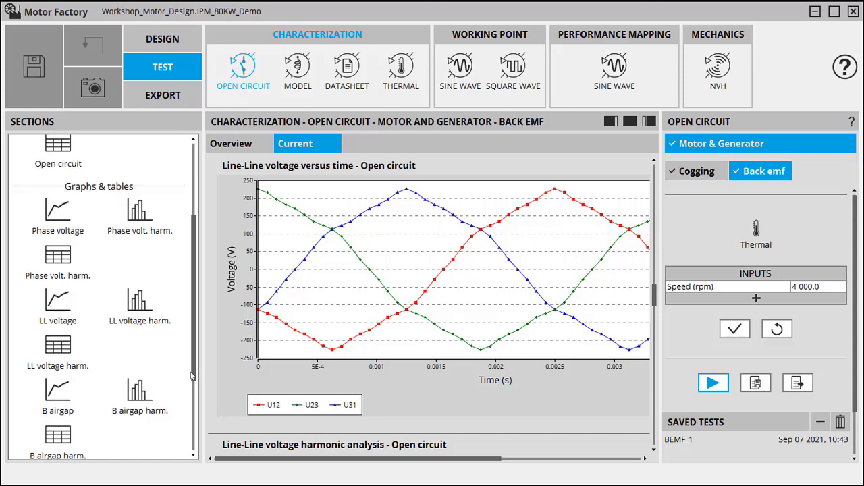
click(155, 314)
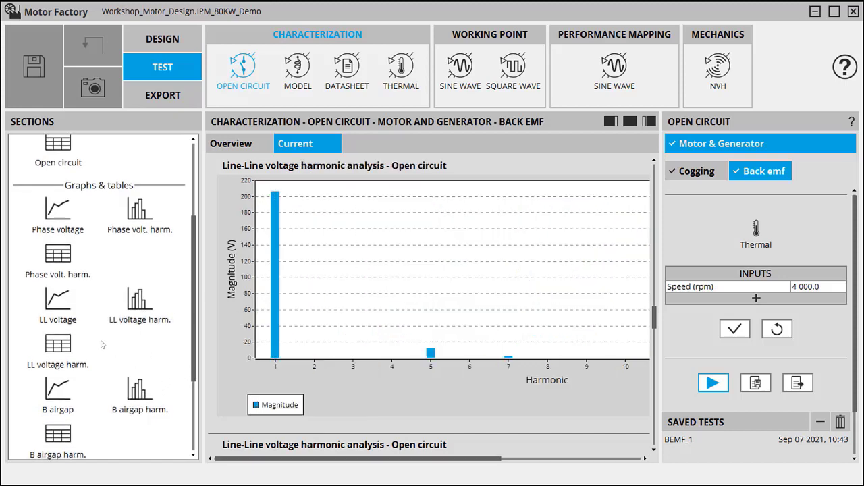
scroll(94, 391, down, 2)
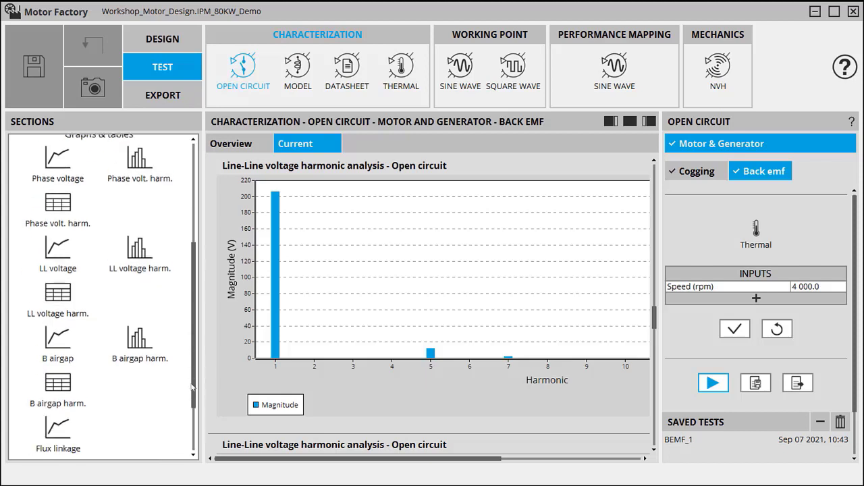
click(57, 314)
drag(194, 353, 195, 381)
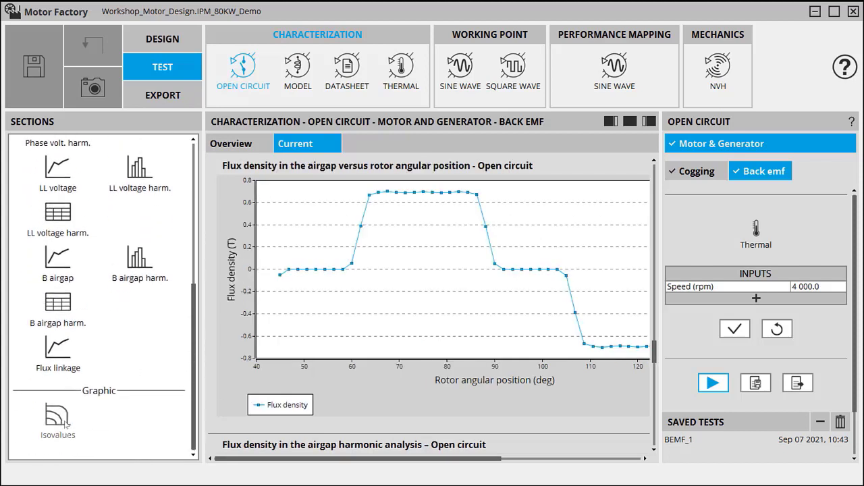
- Open the back emf isovalues graphic and examine the field distribution across the rotor and stator
click(58, 419)
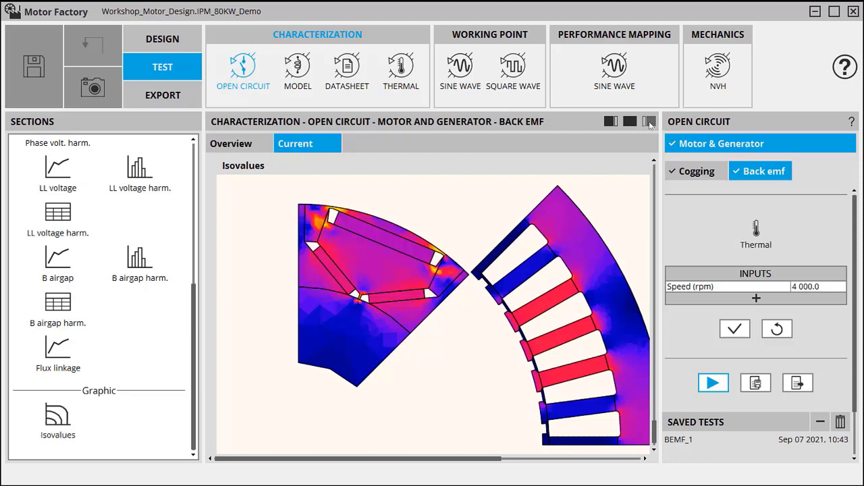
drag(511, 458, 520, 463)
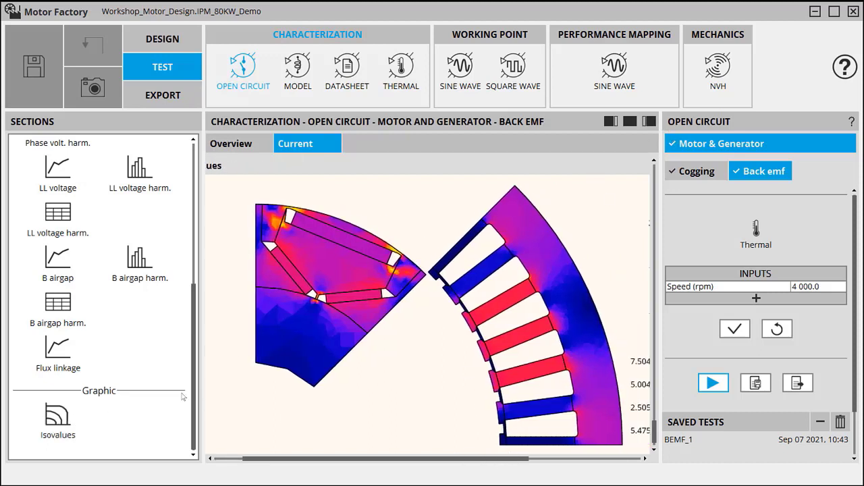
drag(194, 385, 171, 235)
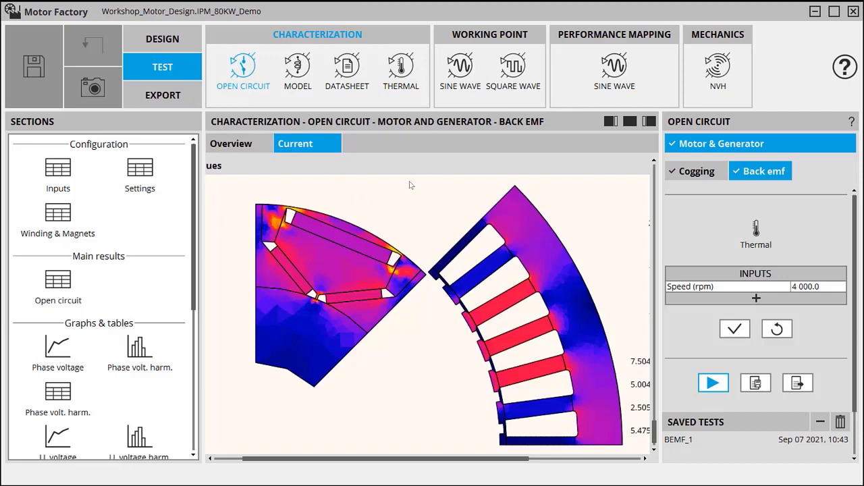
- Open the model maps characterization, read its overview and inspect the test's thermal settings without changing them
click(298, 71)
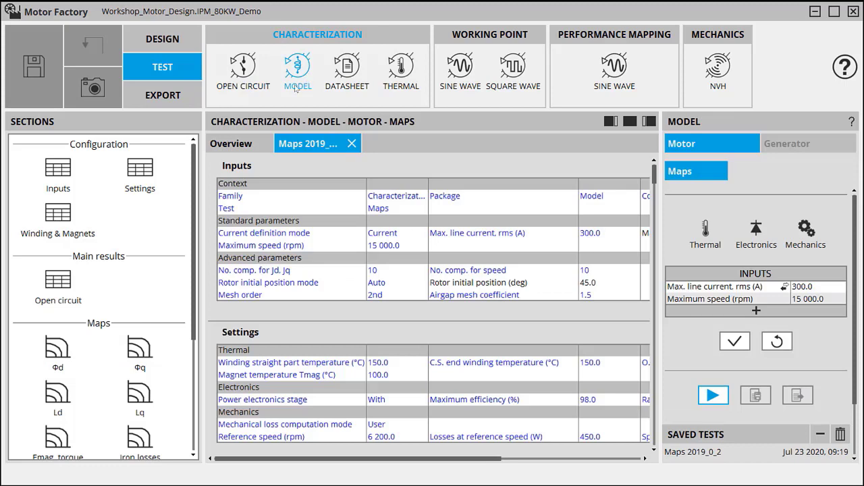
click(253, 141)
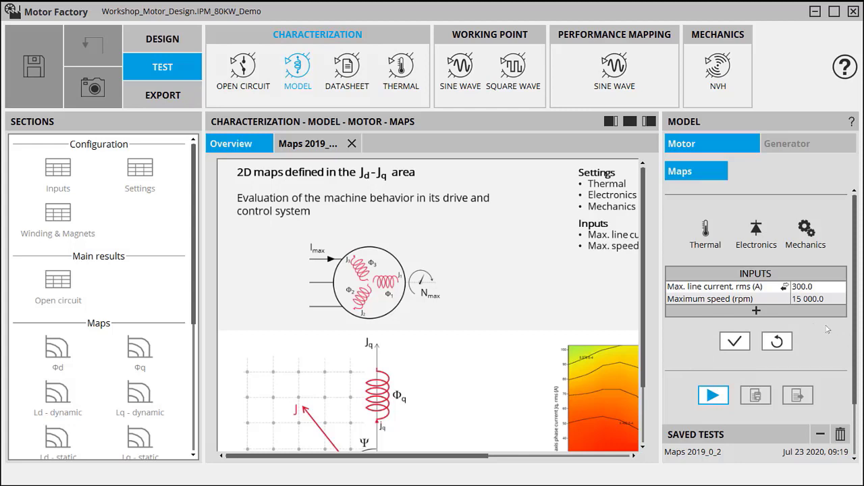
click(701, 248)
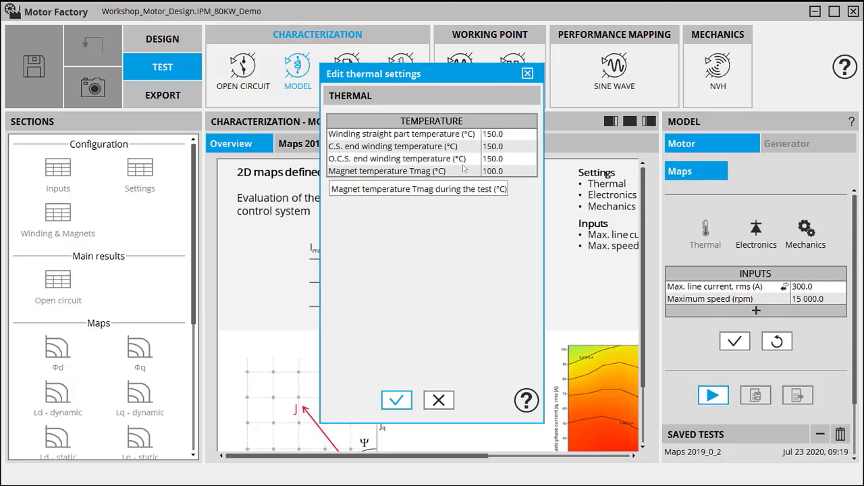
click(531, 79)
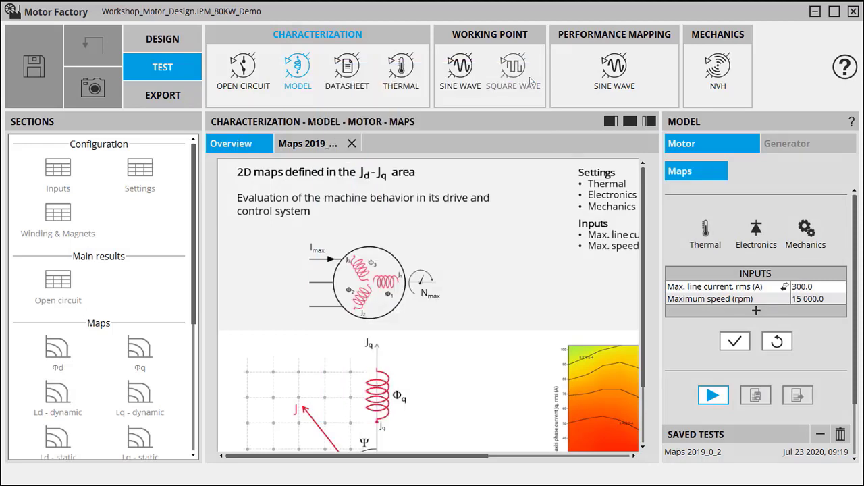
- Inspect the maps test's electronics settings with a power electronics stage enabled, discard them, and check the mechanical loss settings
click(755, 233)
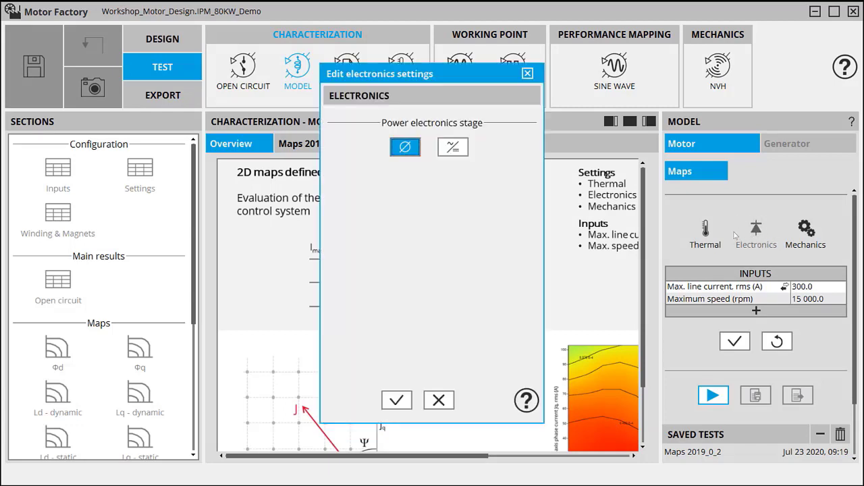
click(460, 151)
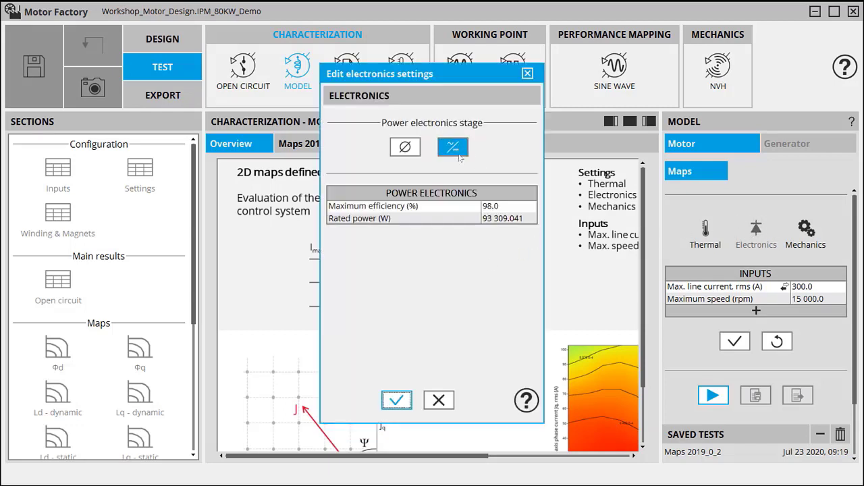
click(527, 73)
click(810, 233)
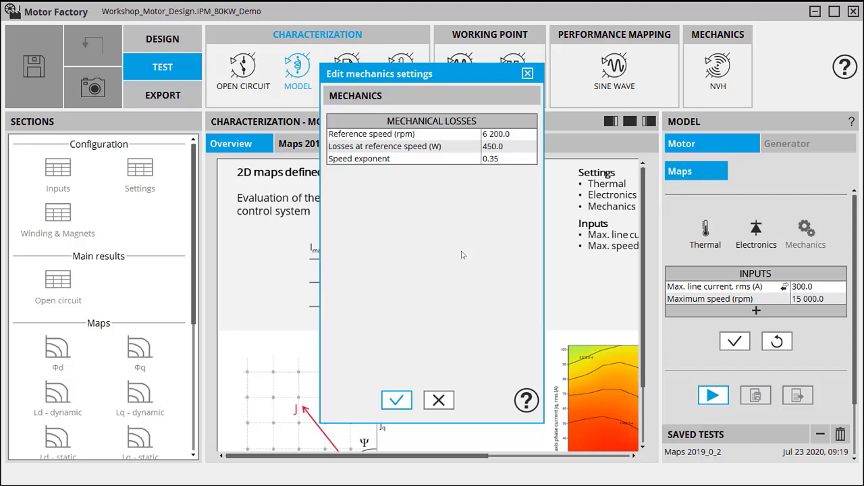
click(527, 73)
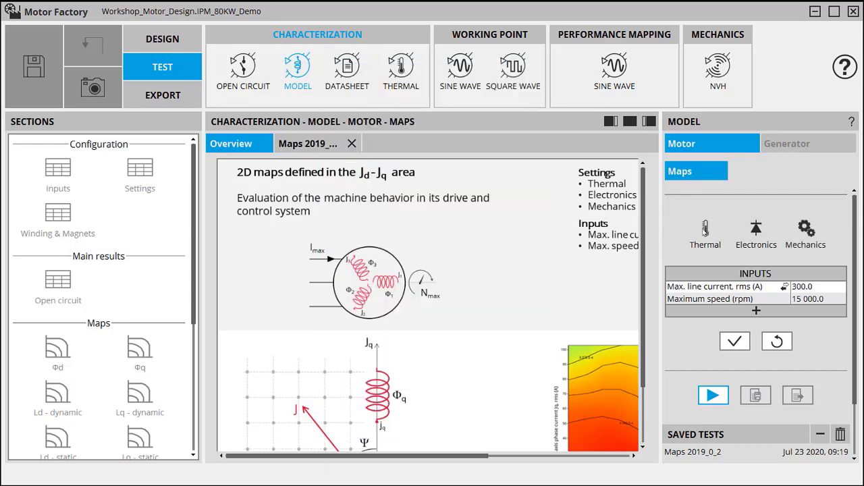
- Open the saved Maps 2019 results and display the D-axis flux linkage map in Jd-Jq area in a widened view
click(318, 145)
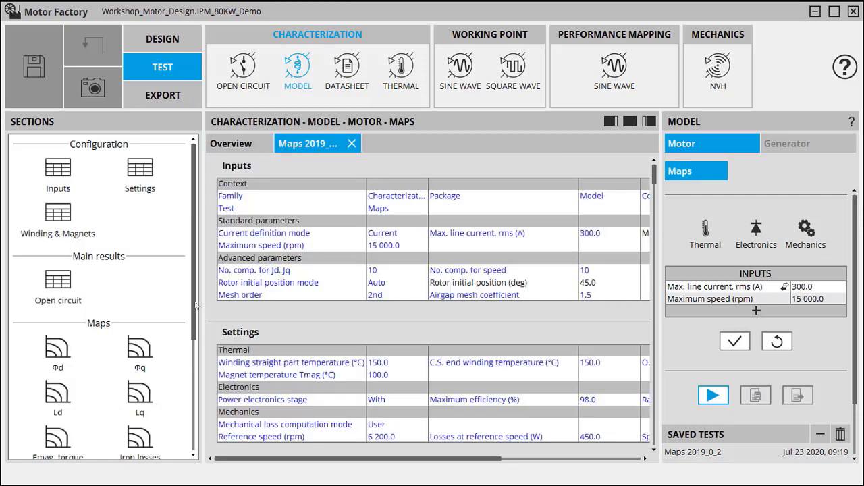
scroll(54, 304, down, 3)
click(57, 290)
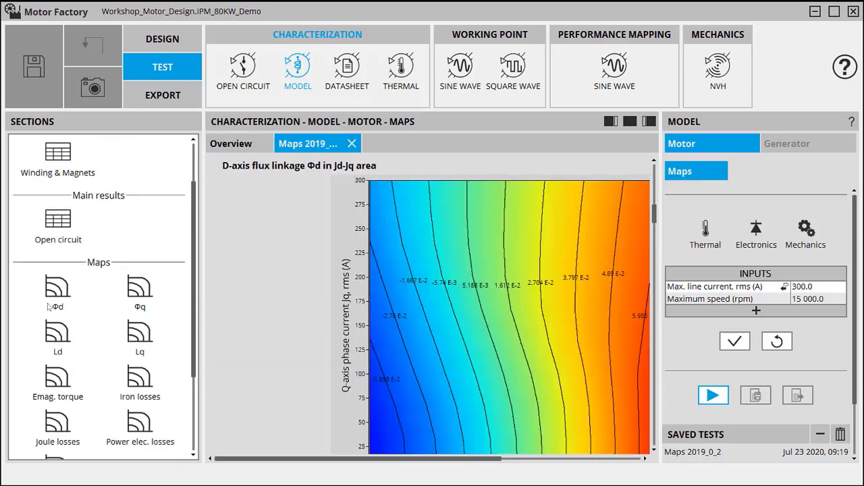
click(649, 122)
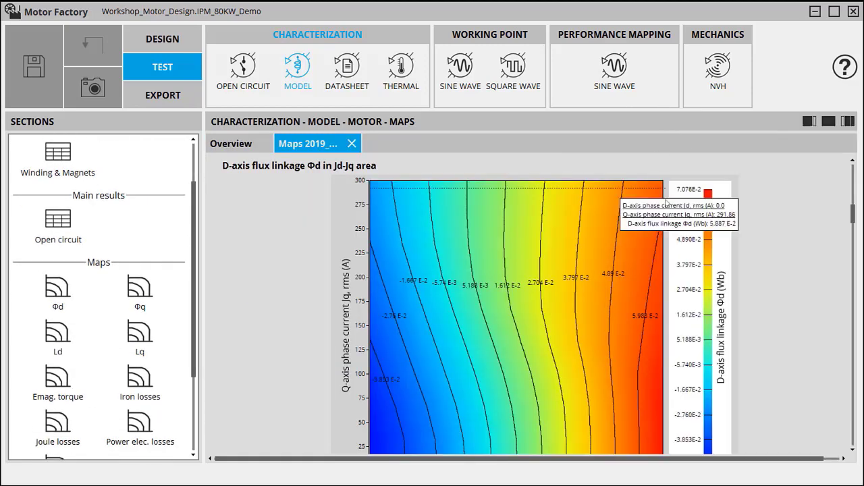
- Examine the D-axis flux linkage map down to its current axis and look over the list of available maps and curves
scroll(196, 378, down, 3)
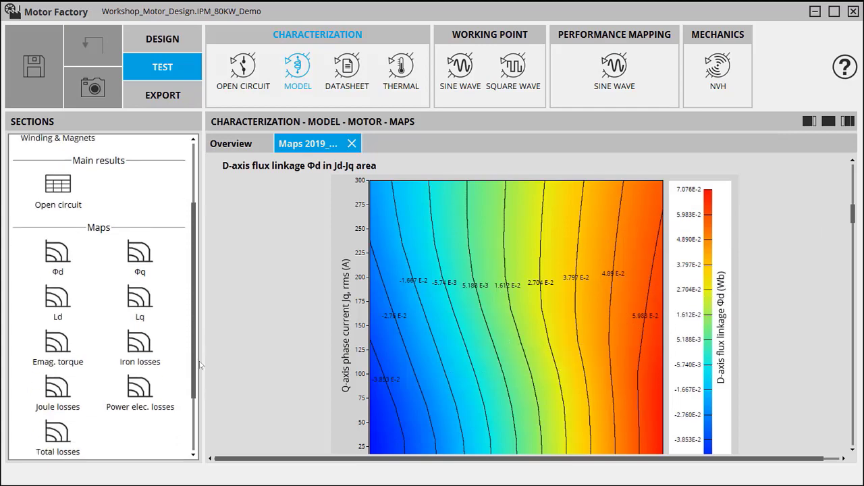
scroll(608, 337, down, 2)
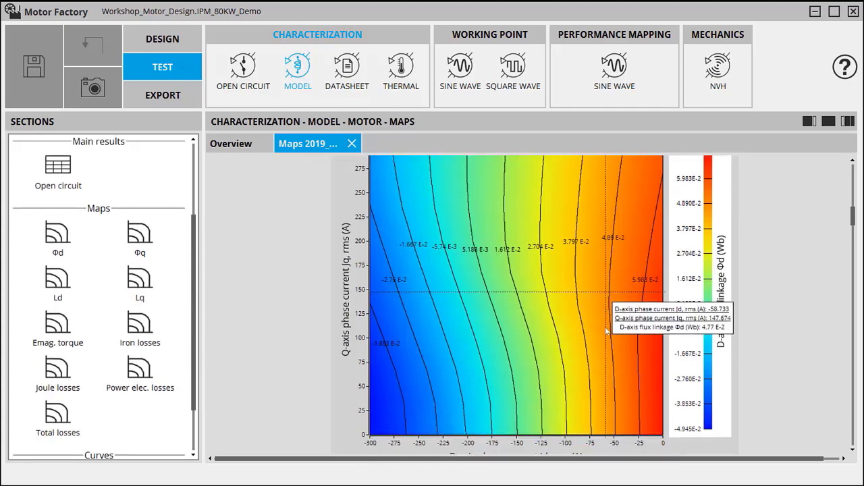
scroll(605, 327, down, 1)
scroll(198, 320, down, 2)
scroll(196, 365, down, 2)
scroll(193, 374, up, 2)
scroll(179, 365, down, 2)
scroll(178, 338, up, 5)
scroll(175, 300, down, 5)
scroll(162, 304, up, 5)
scroll(160, 337, down, 3)
scroll(160, 338, down, 1)
scroll(164, 293, up, 7)
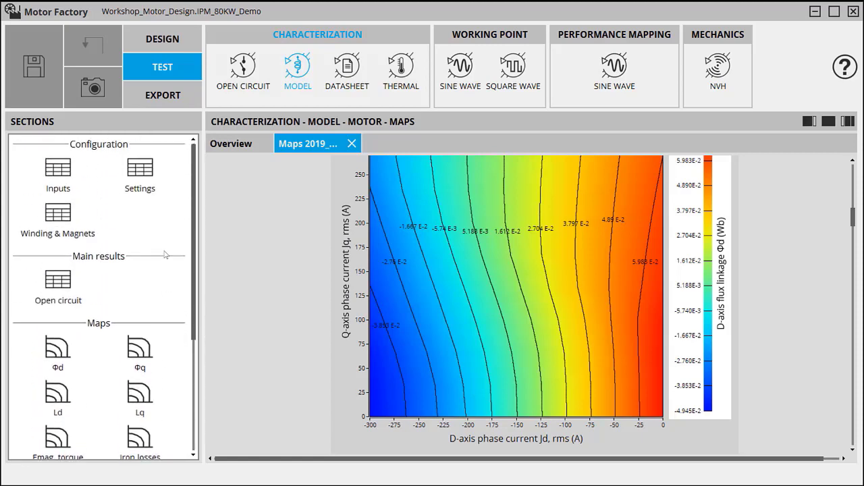
- Open the current-voltage datasheet characterization and read its overview, including the outputs and the base speed point diagram
click(347, 71)
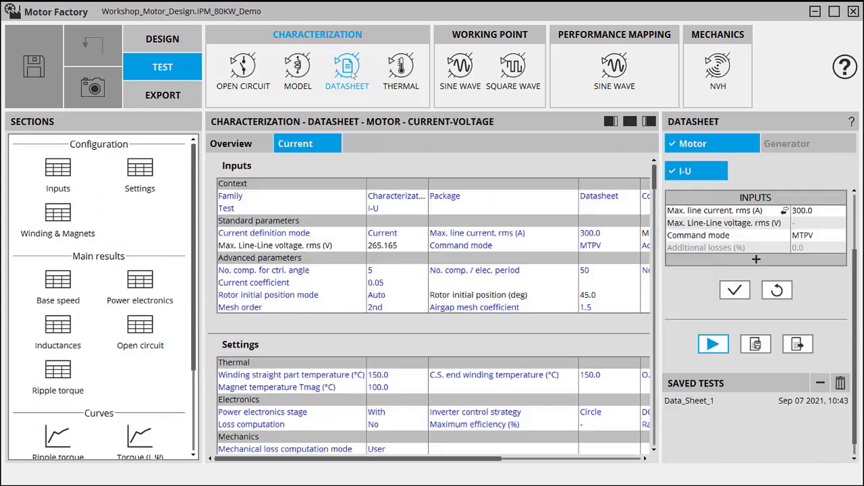
click(250, 143)
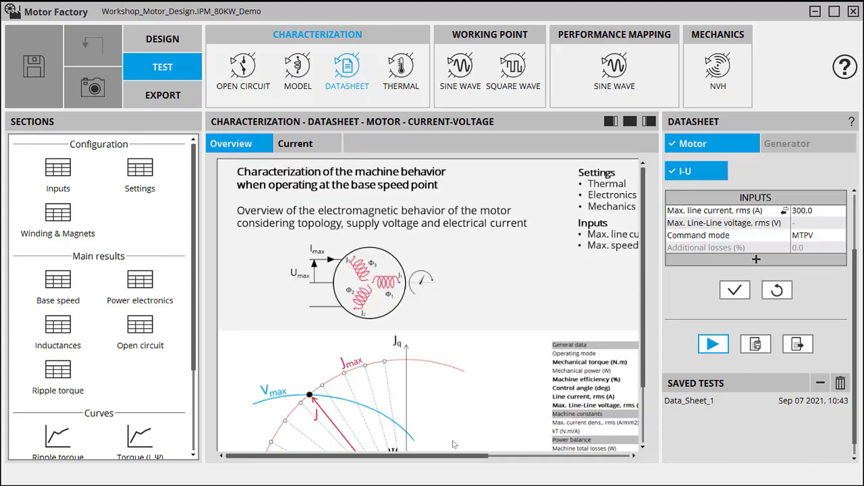
drag(463, 458, 605, 457)
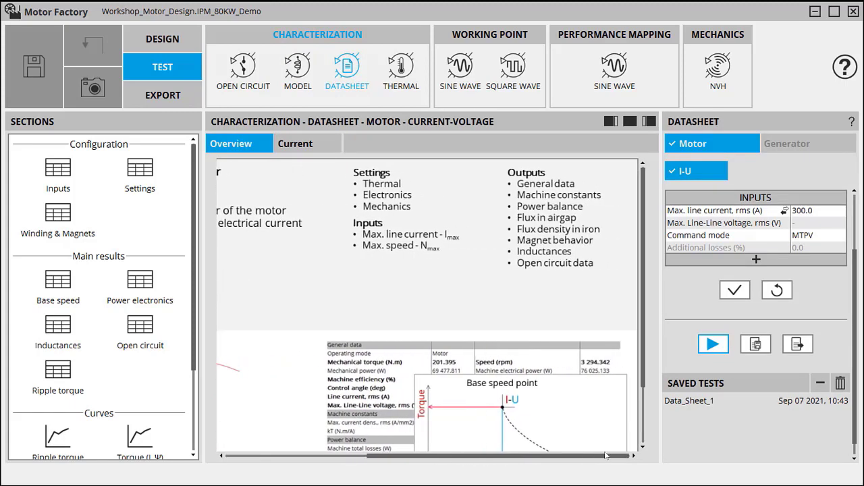
scroll(638, 404, down, 1)
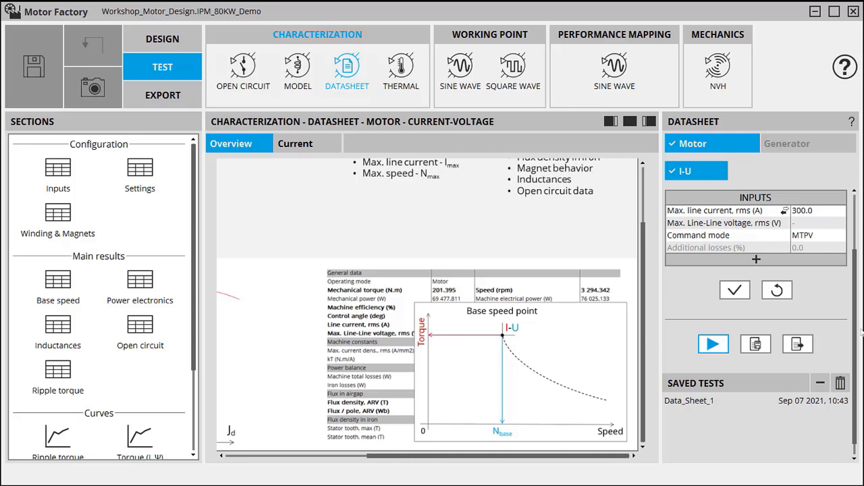
- Inspect the datasheet test's inputs and its electronics settings, and close them unchanged
scroll(854, 351, up, 2)
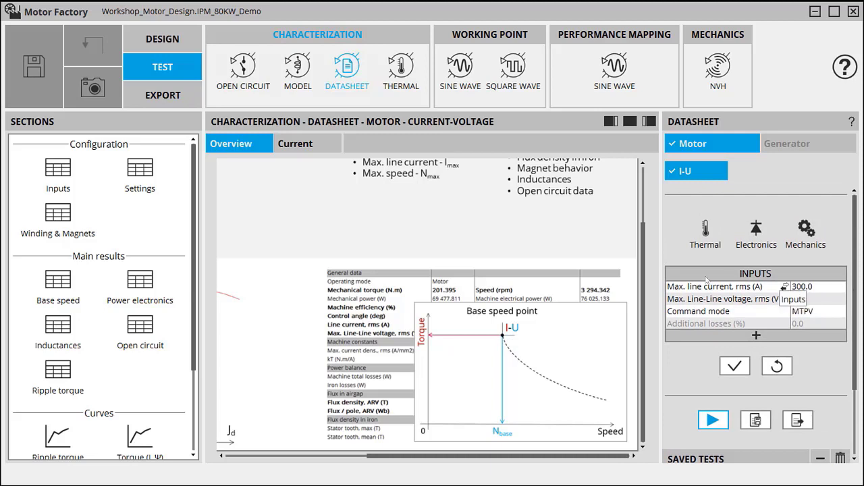
click(762, 241)
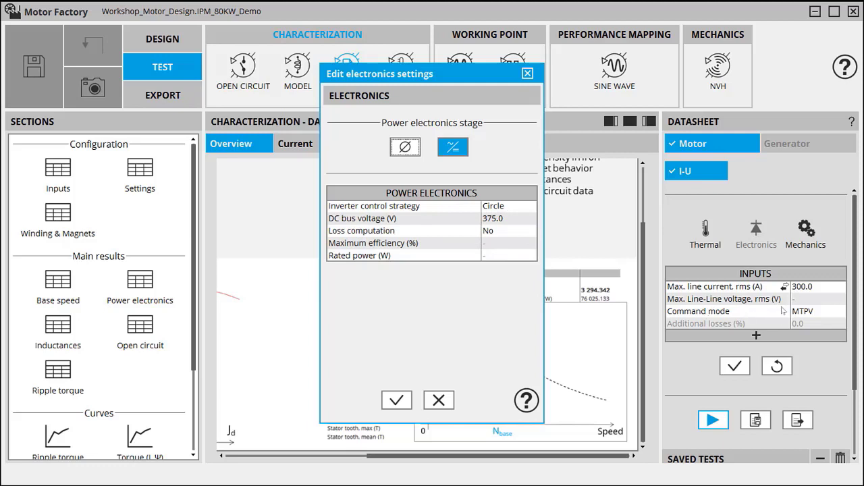
click(527, 73)
- Review the datasheet's base speed performance table and examine the ripple mechanical torque results and curve in a widened display
scroll(193, 326, down, 1)
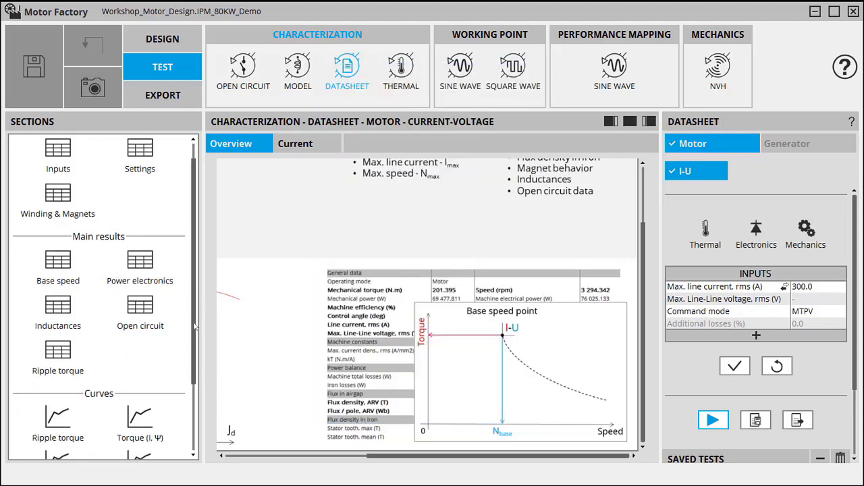
click(65, 272)
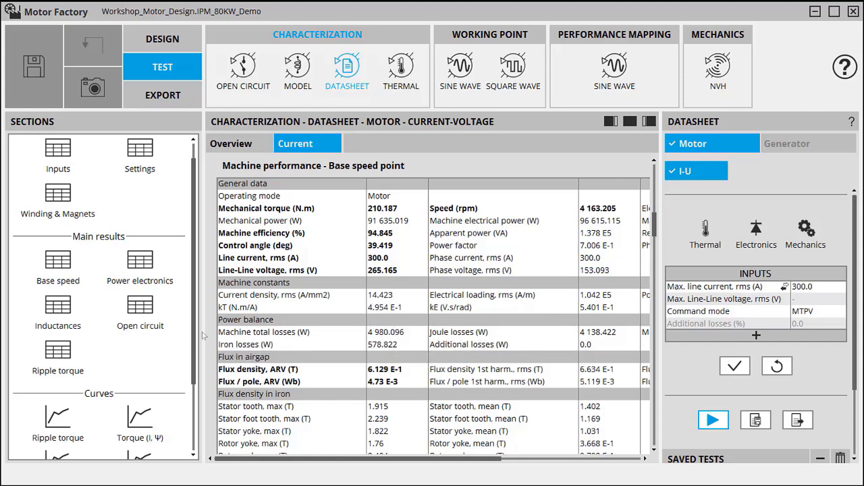
scroll(188, 342, down, 3)
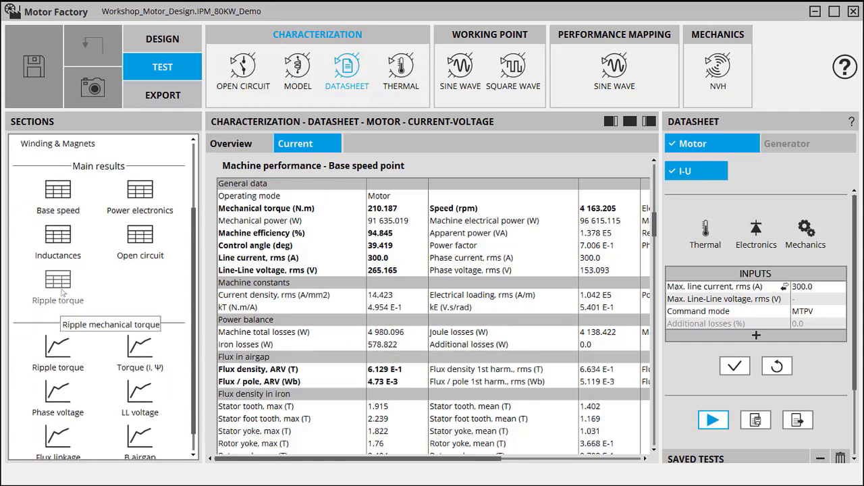
click(61, 292)
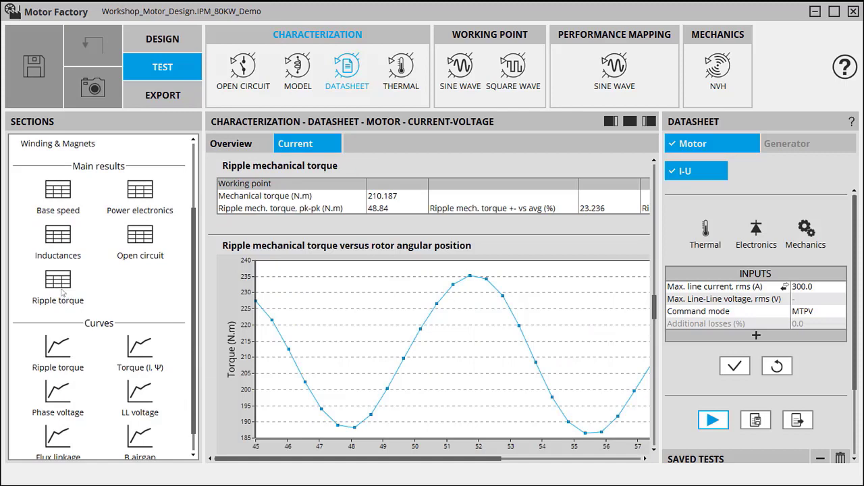
click(649, 122)
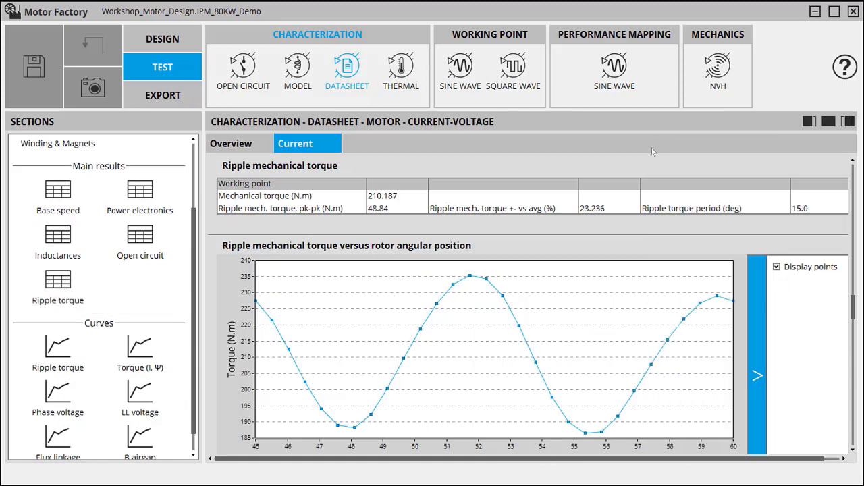
drag(853, 312, 853, 313)
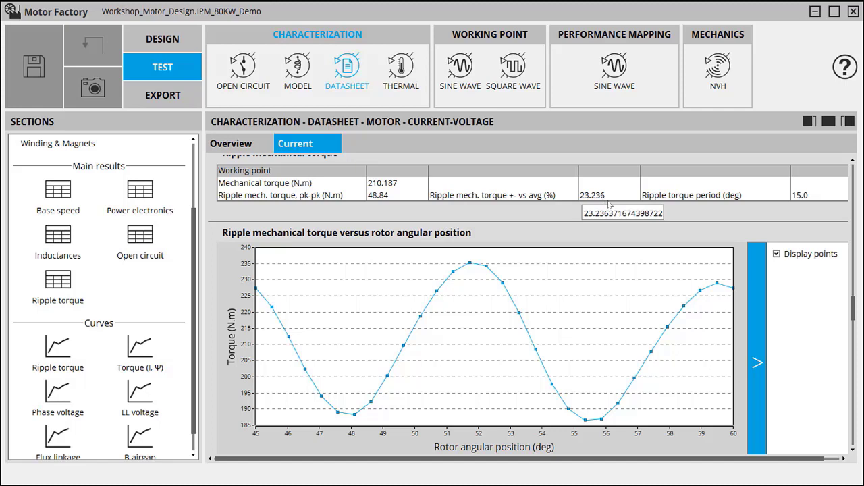
- Open the steady-state thermal characterization and read its overview, including the listed settings, inputs and outputs
click(391, 84)
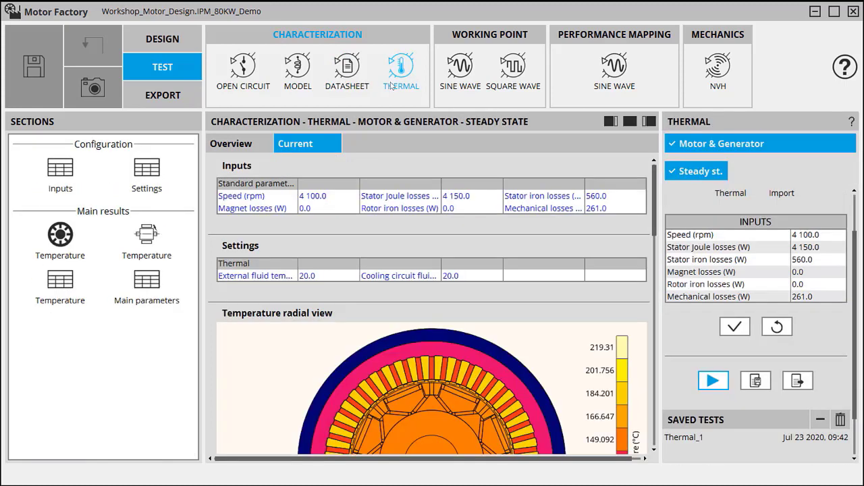
click(251, 149)
drag(442, 458, 586, 410)
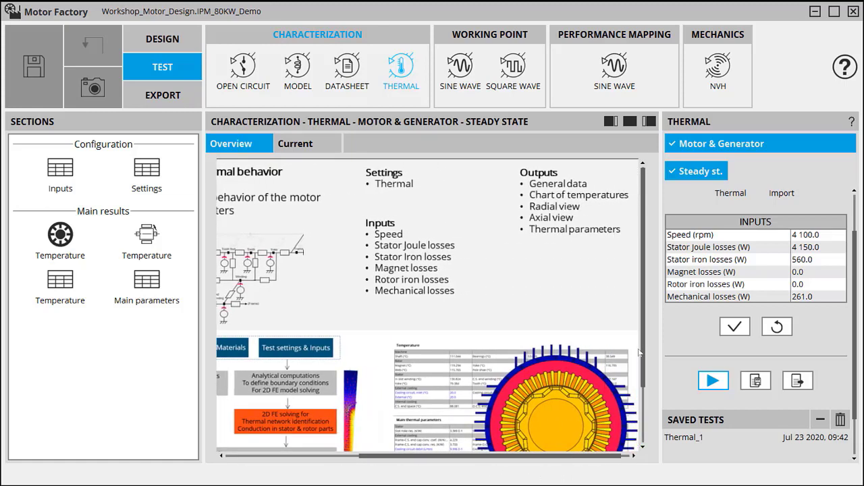
scroll(637, 354, down, 3)
scroll(635, 352, up, 3)
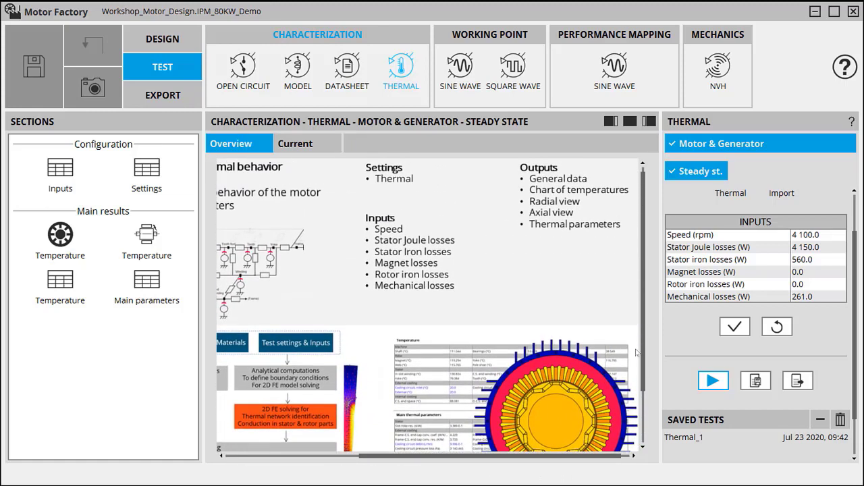
- Inspect the thermal test's fluid temperature settings and its input import options, closing both unchanged
scroll(855, 277, up, 2)
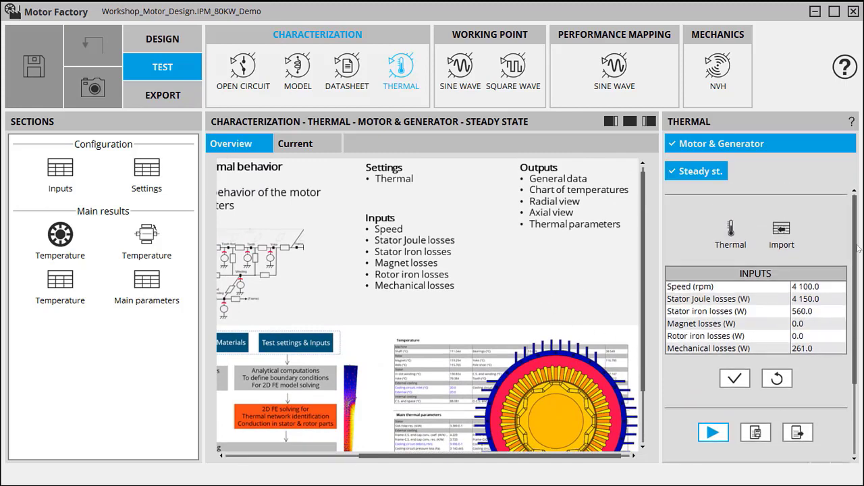
click(731, 233)
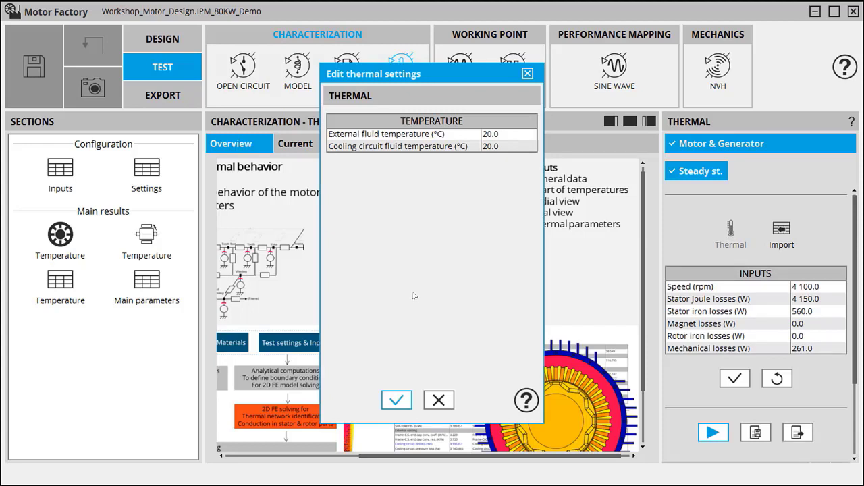
click(527, 73)
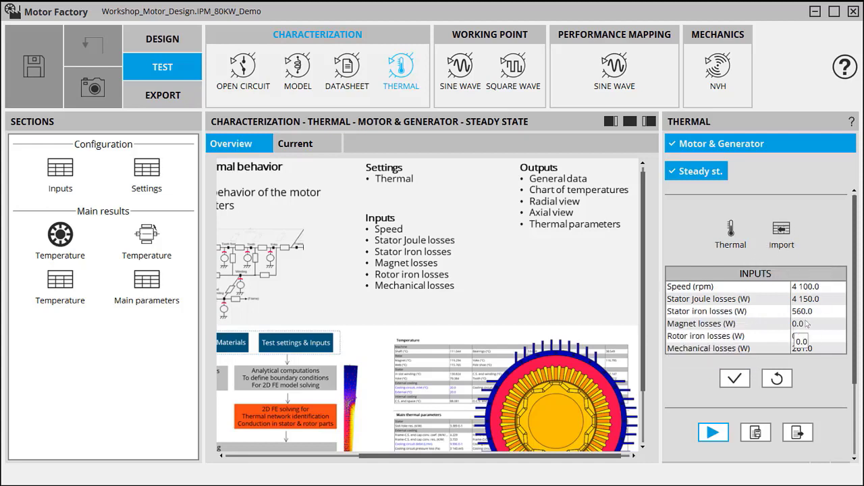
click(781, 231)
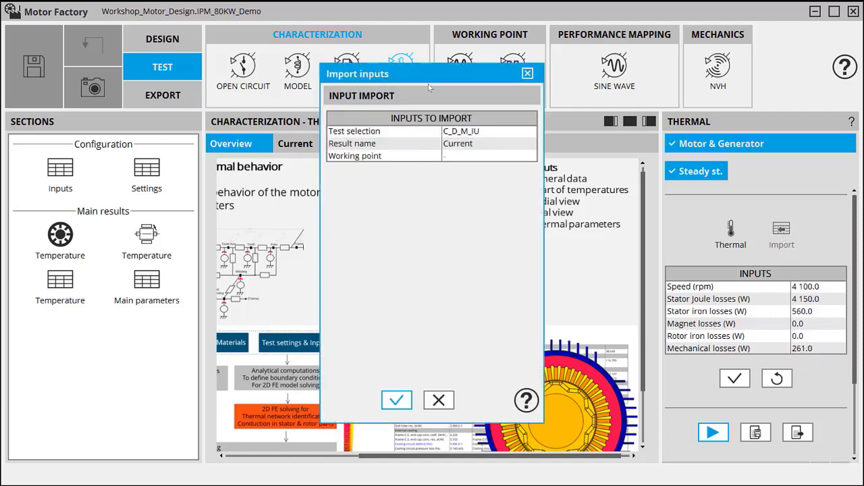
drag(442, 79, 471, 93)
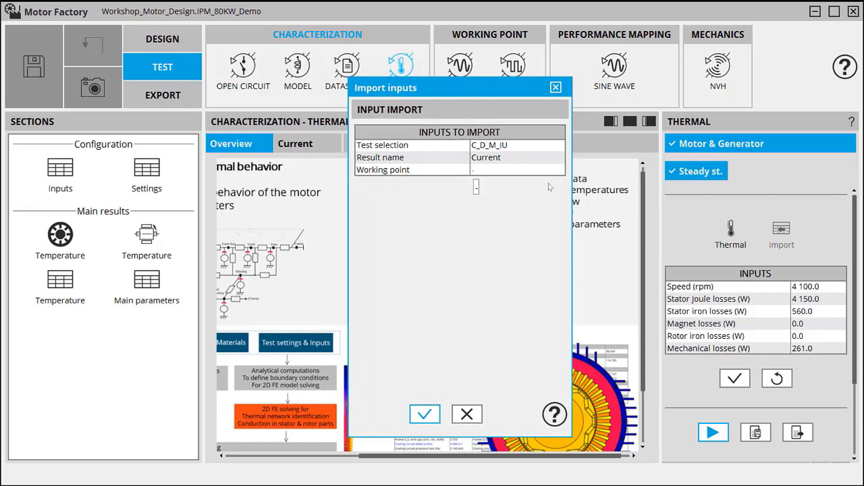
click(556, 87)
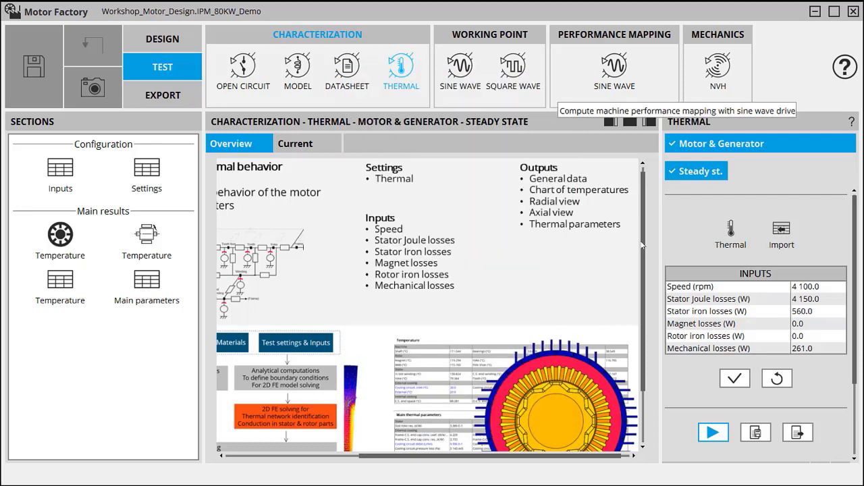
- Review the thermal results: the radial and axial temperature views, the temperature table and the main thermal parameters
click(58, 237)
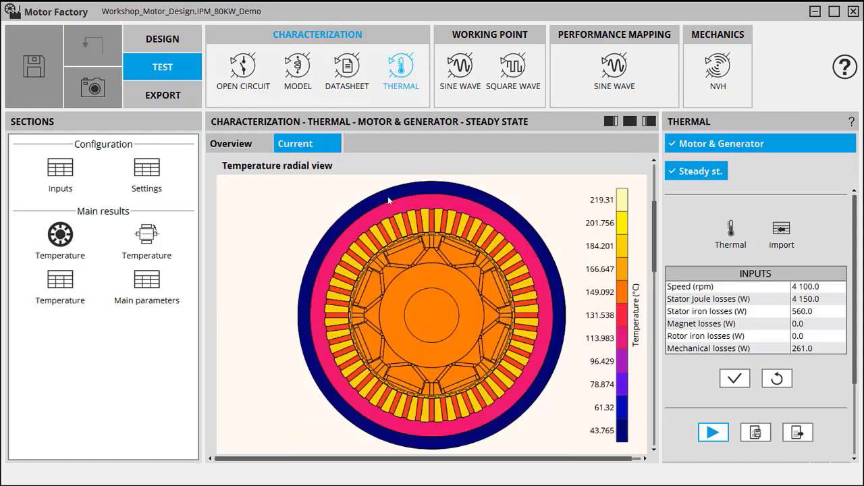
scroll(655, 260, up, 2)
scroll(653, 262, down, 3)
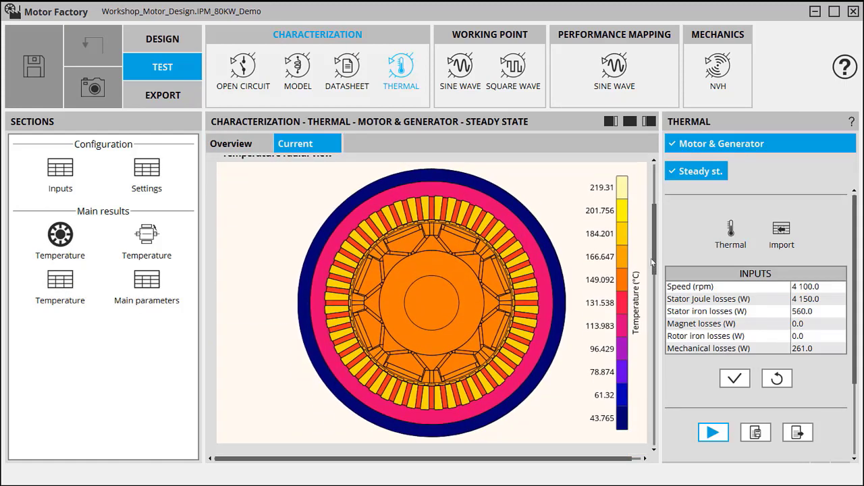
click(147, 247)
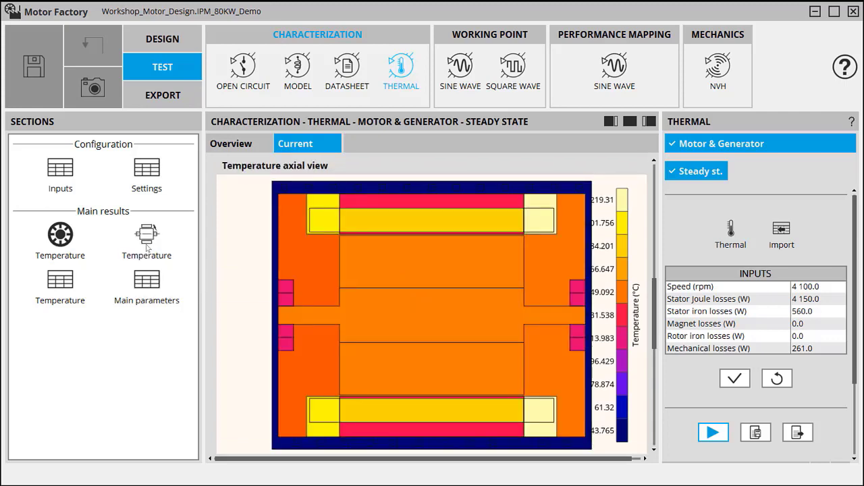
click(60, 284)
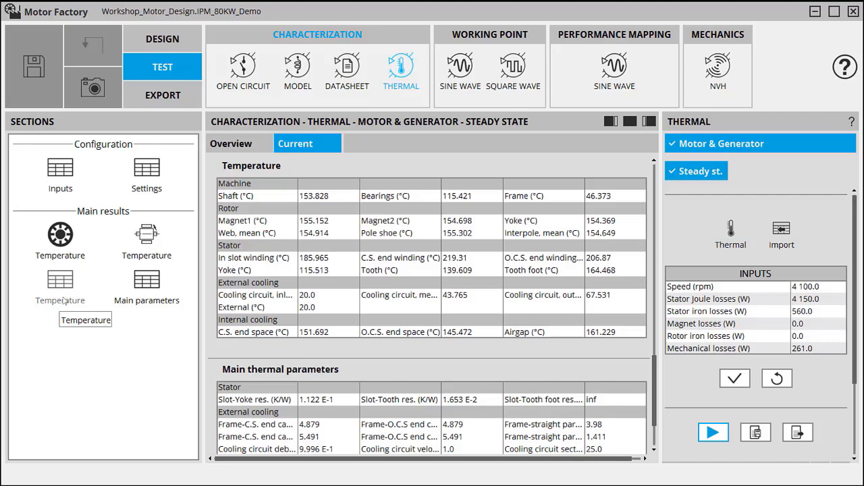
drag(654, 385, 658, 407)
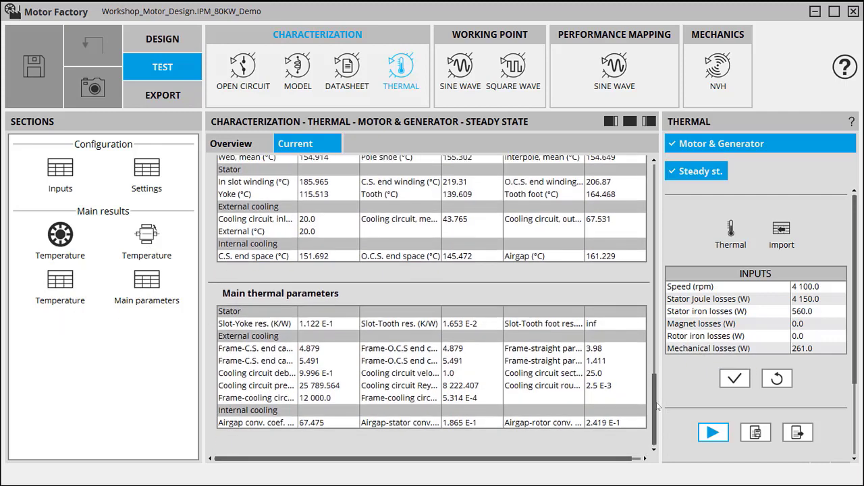
- Open the sine wave working point test and review its inputs, winding and magnet characteristics and machine performance results
click(456, 77)
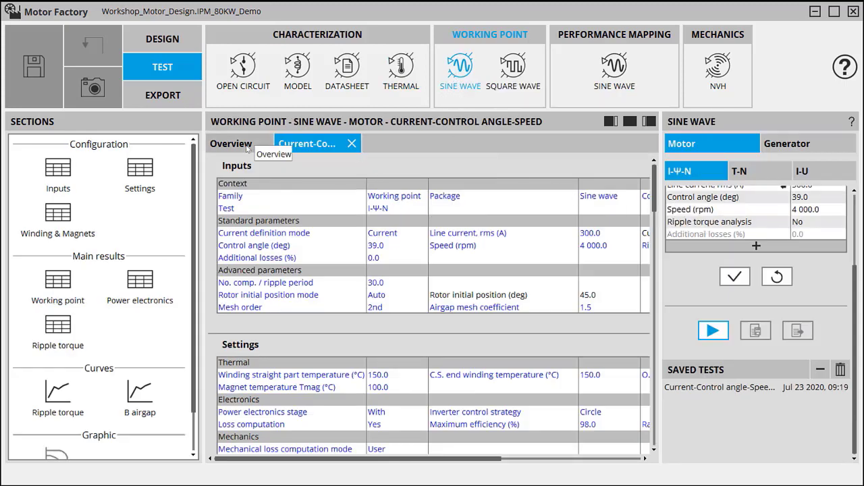
scroll(857, 329, up, 3)
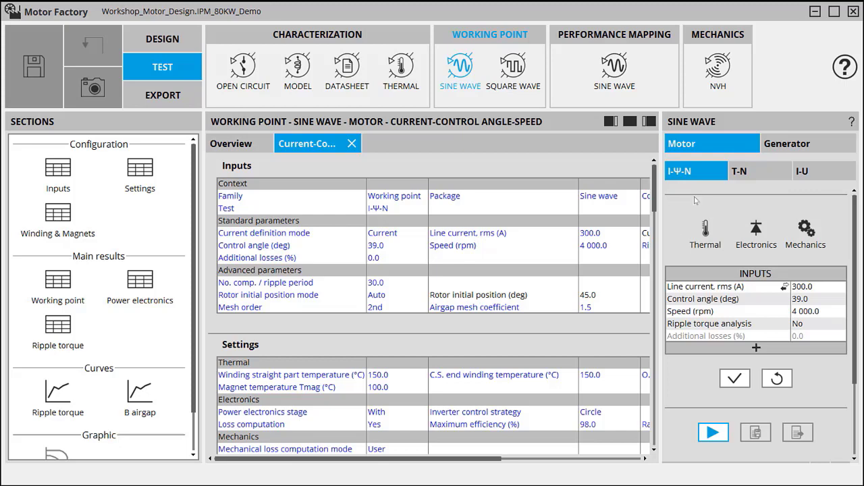
drag(654, 203, 655, 252)
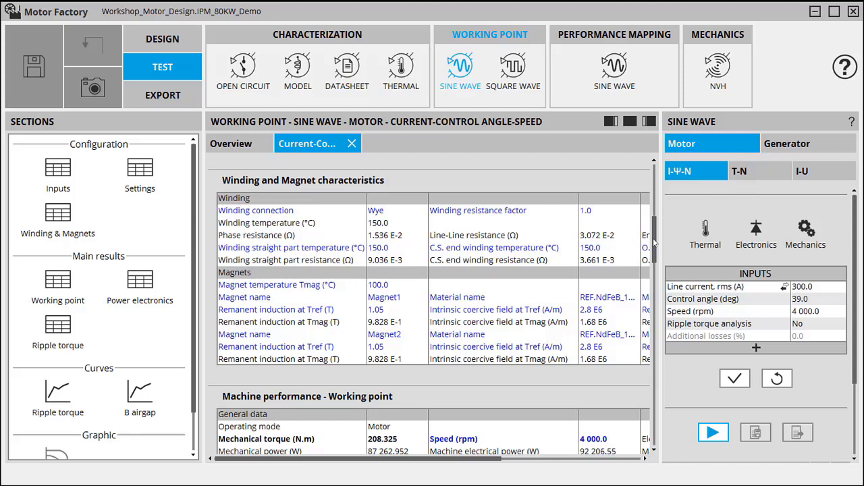
drag(655, 246, 659, 264)
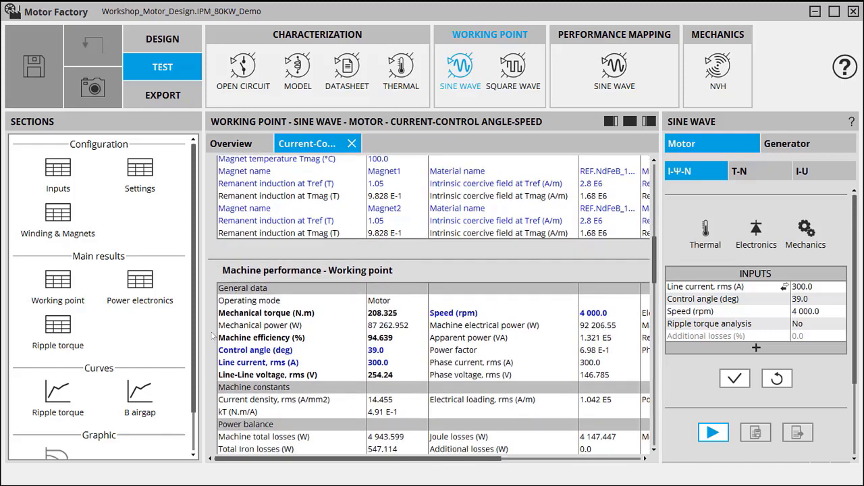
- Look over the overviews of the square wave forced-current working point and the sine wave efficiency map tests
click(499, 80)
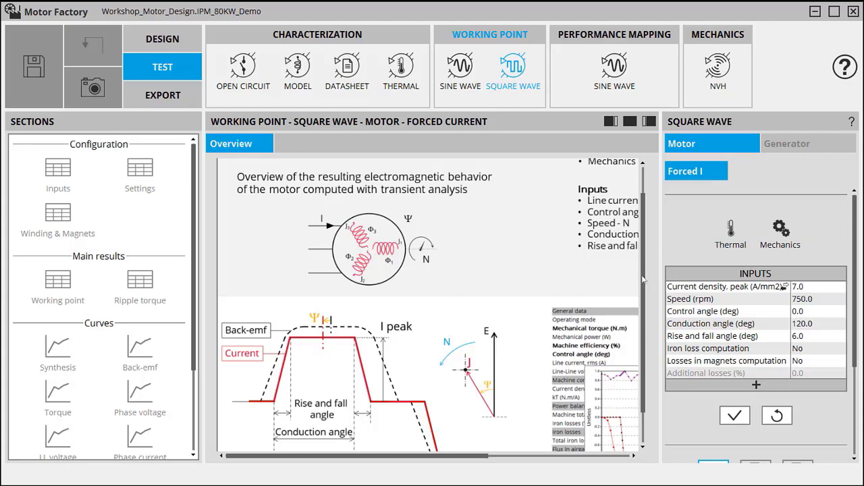
drag(646, 276, 637, 305)
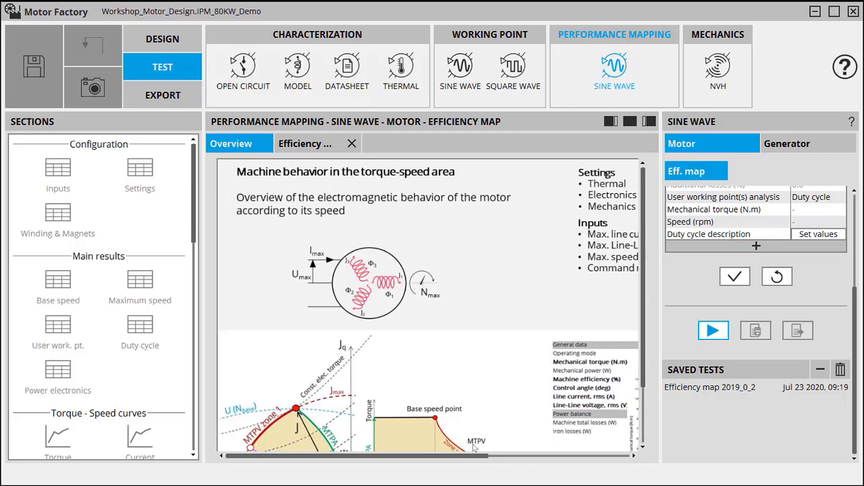
mouse_move(468, 440)
mouse_down()
mouse_move(509, 449)
mouse_move(468, 451)
mouse_up()
drag(464, 447, 495, 451)
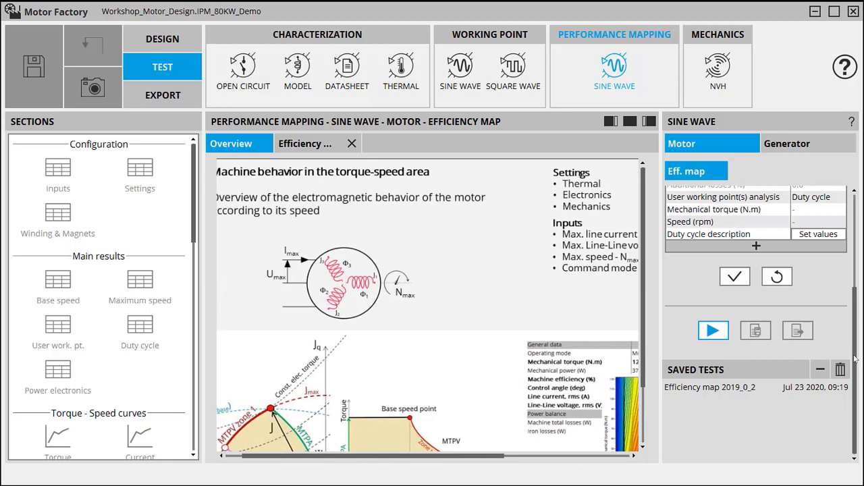
- Inspect the efficiency map test's inputs and its electronics settings, and close them unchanged
scroll(855, 358, up, 5)
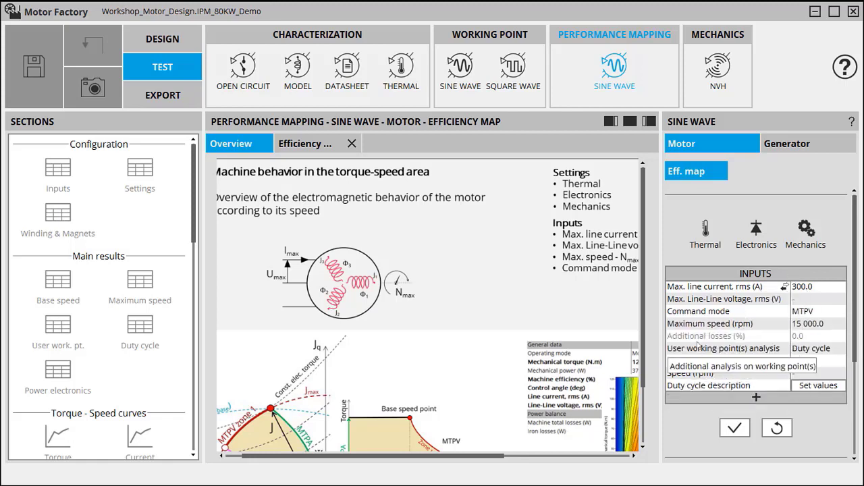
click(767, 246)
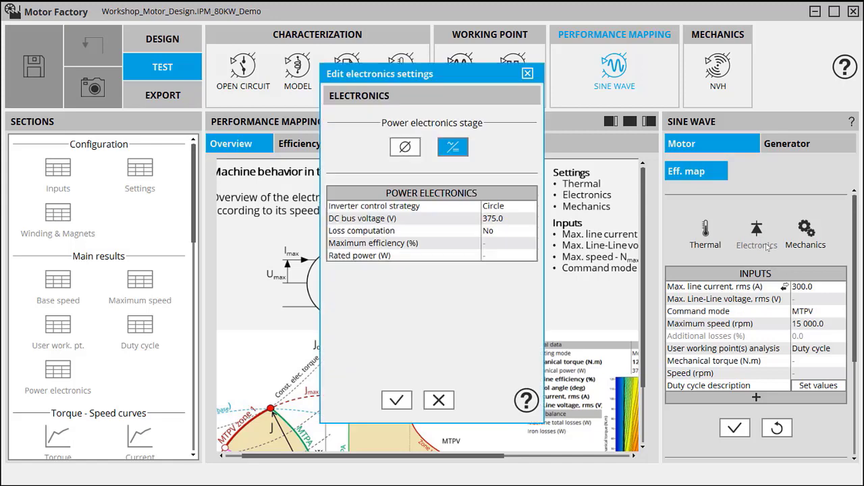
click(528, 74)
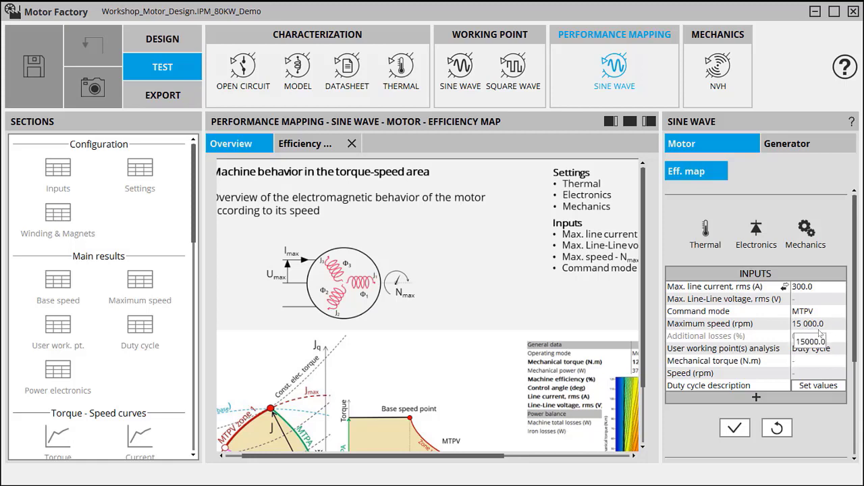
- Inspect the duty cycle description table and the Excel curve files available for loading, and close both without changes
drag(857, 336, 857, 346)
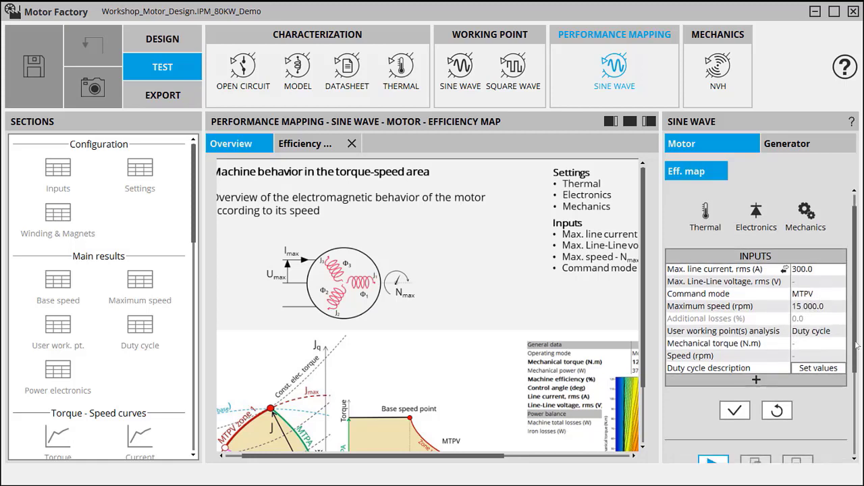
drag(856, 346, 861, 386)
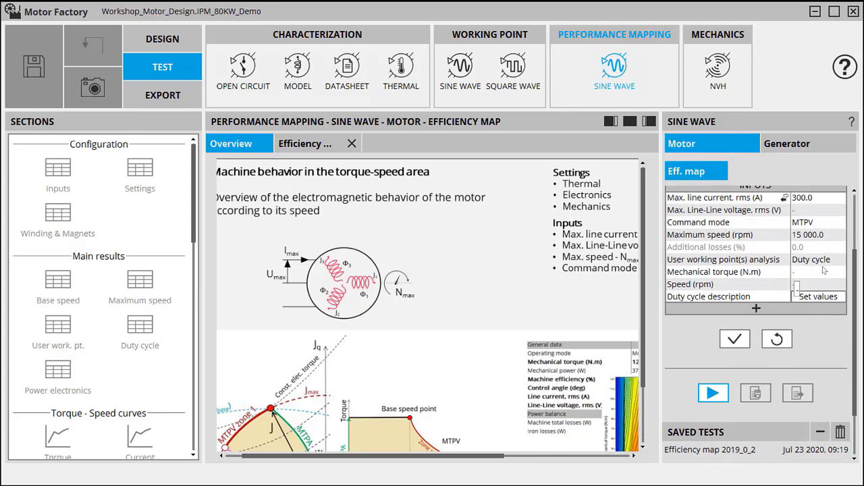
click(829, 298)
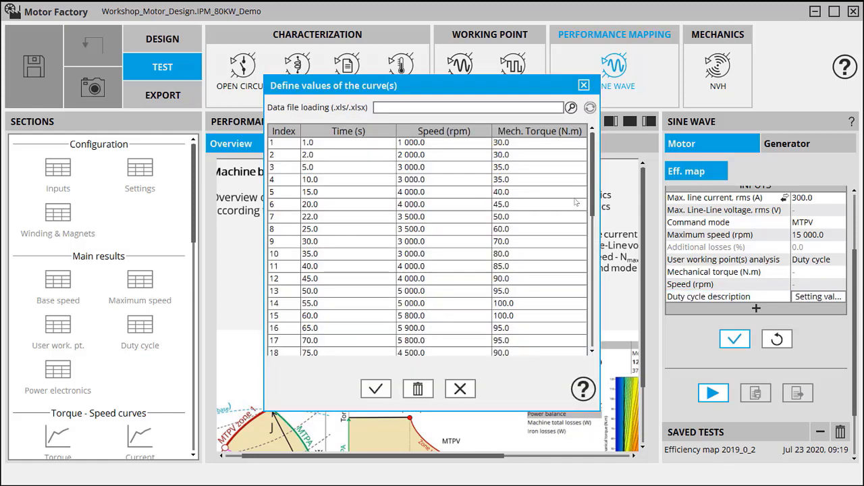
click(572, 108)
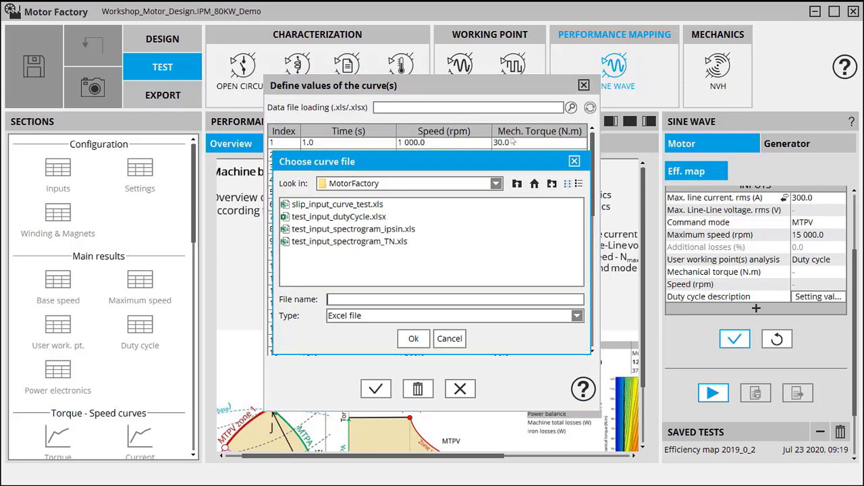
drag(499, 161, 544, 153)
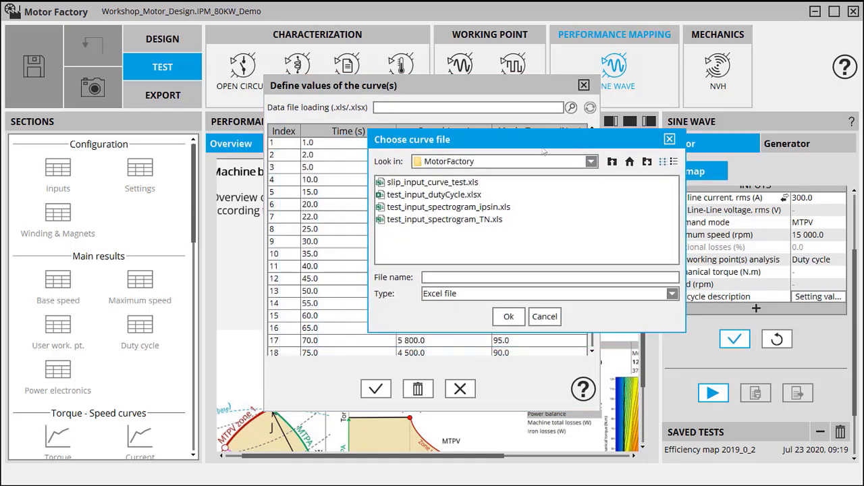
click(669, 139)
click(583, 85)
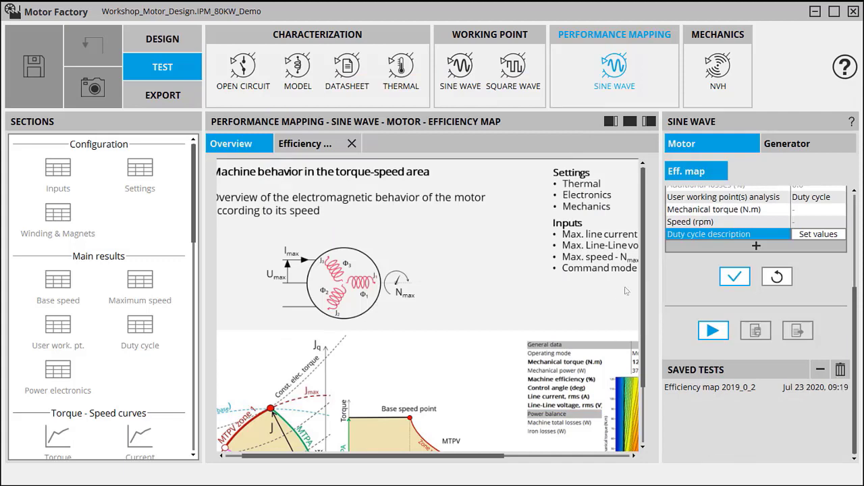
- Open the saved efficiency map results and review the base speed and maximum speed point tables in a widened display
scroll(511, 330, down, 2)
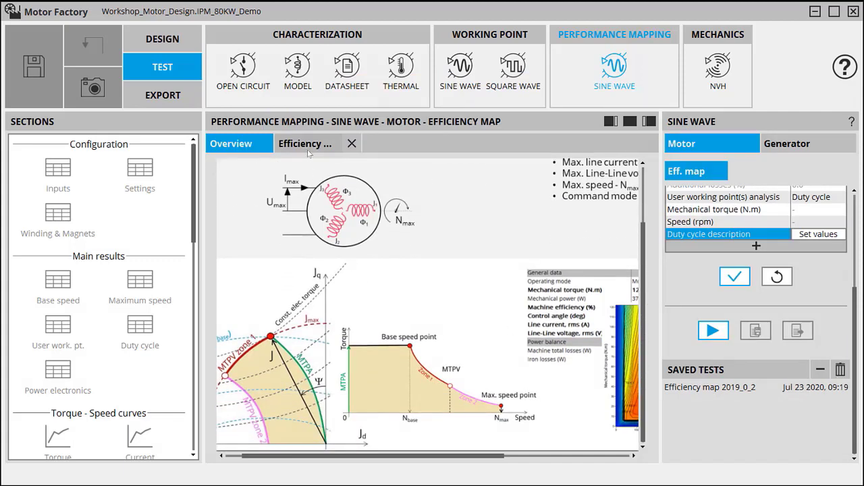
click(305, 146)
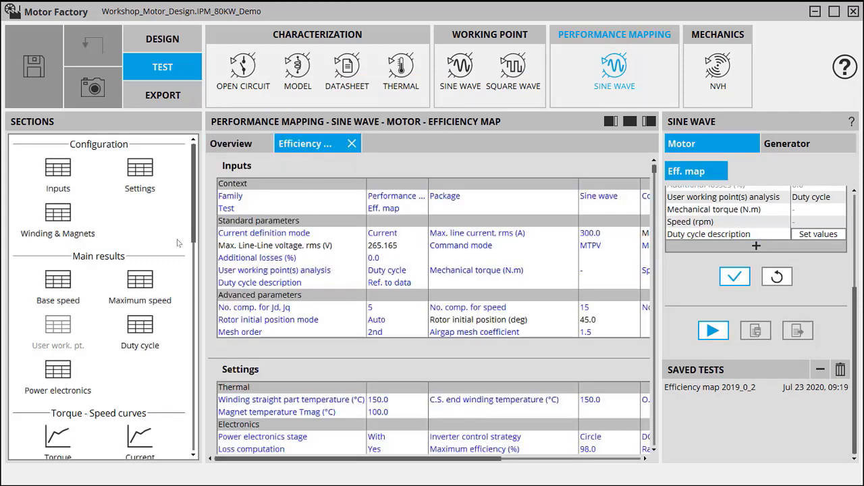
click(47, 294)
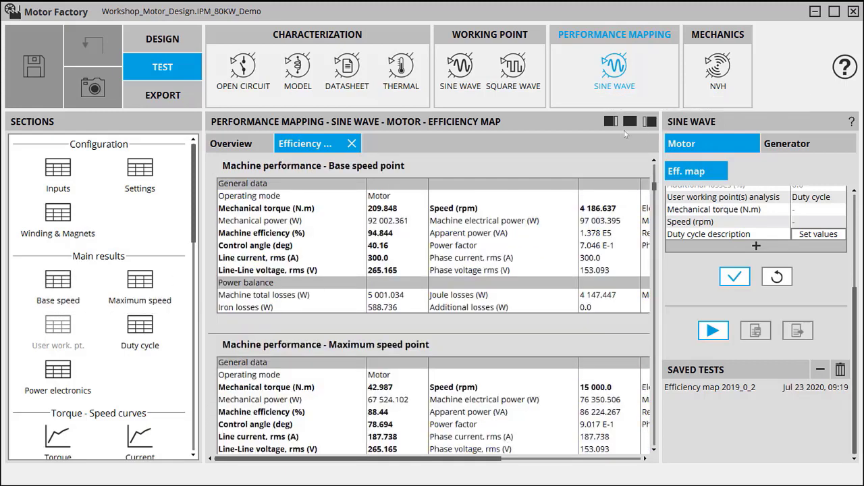
click(646, 124)
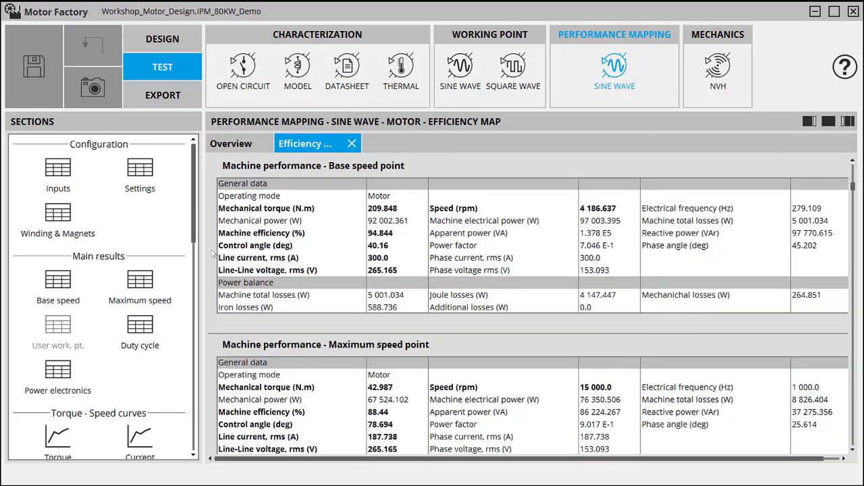
click(144, 297)
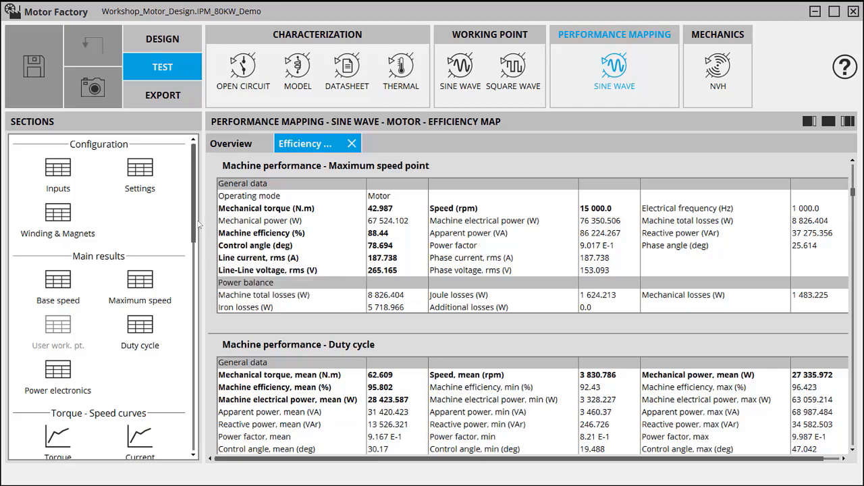
- Review the efficiency map test's mechanical torque versus speed curve and the system efficiency map in the torque-speed area
drag(195, 232, 196, 288)
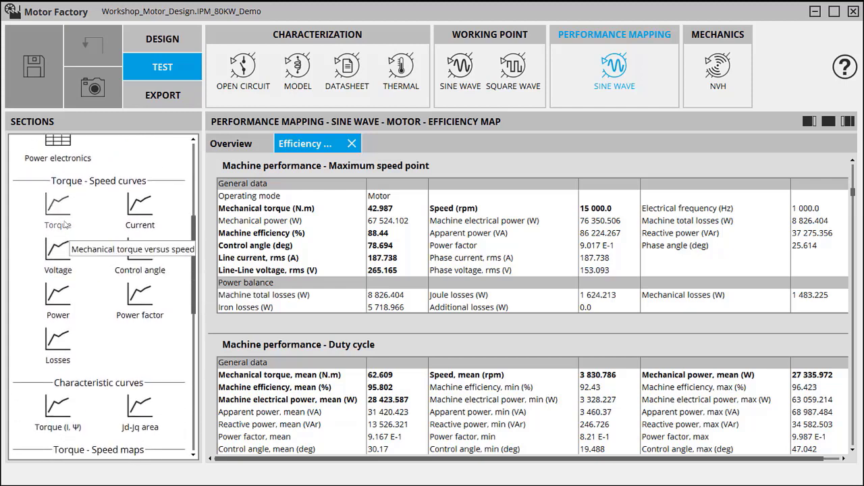
click(59, 209)
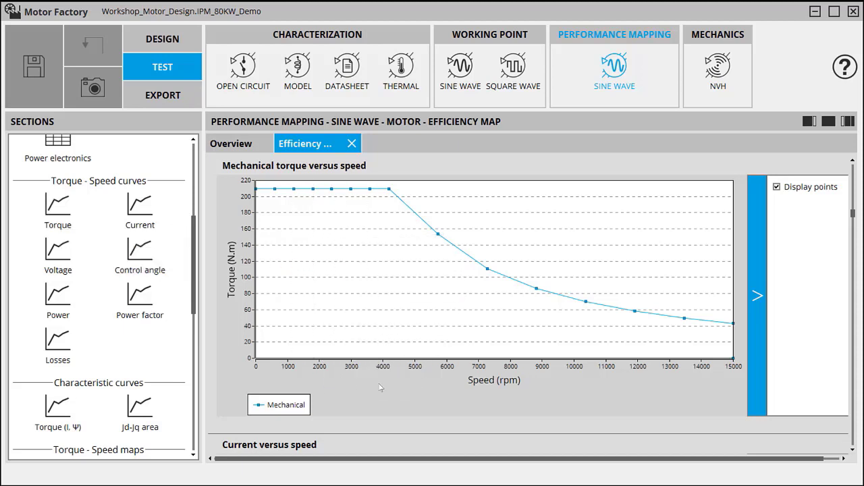
scroll(194, 287, down, 5)
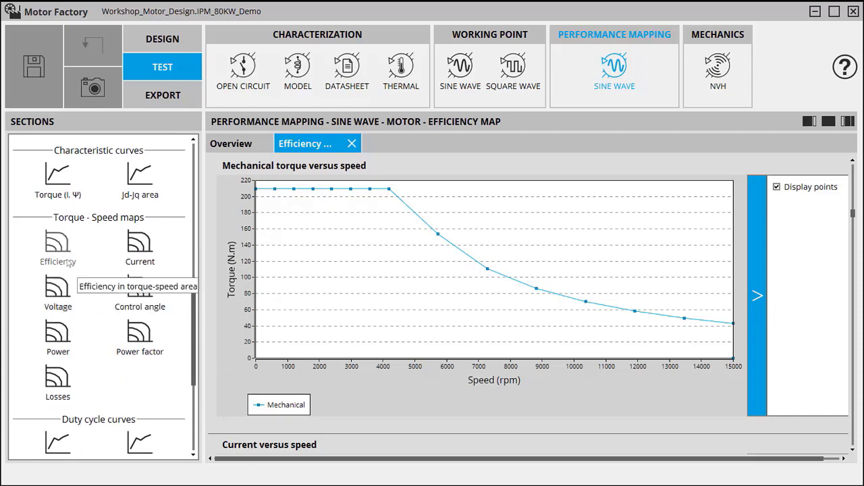
click(58, 241)
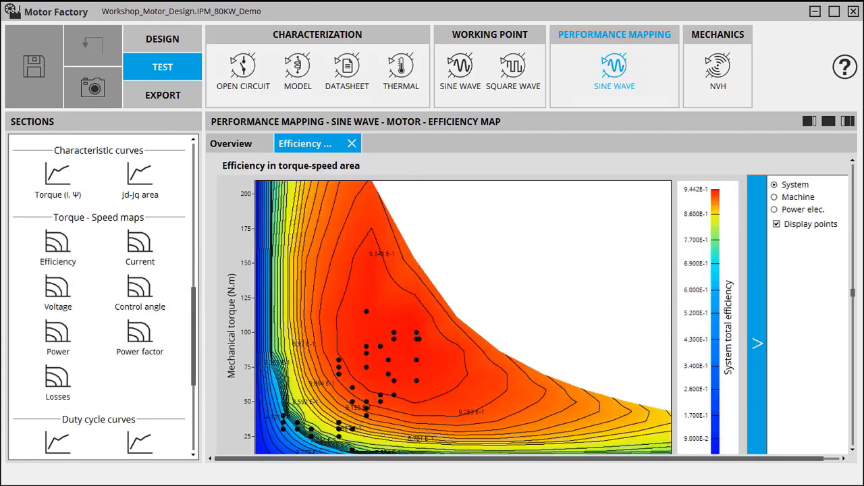
scroll(853, 294, down, 2)
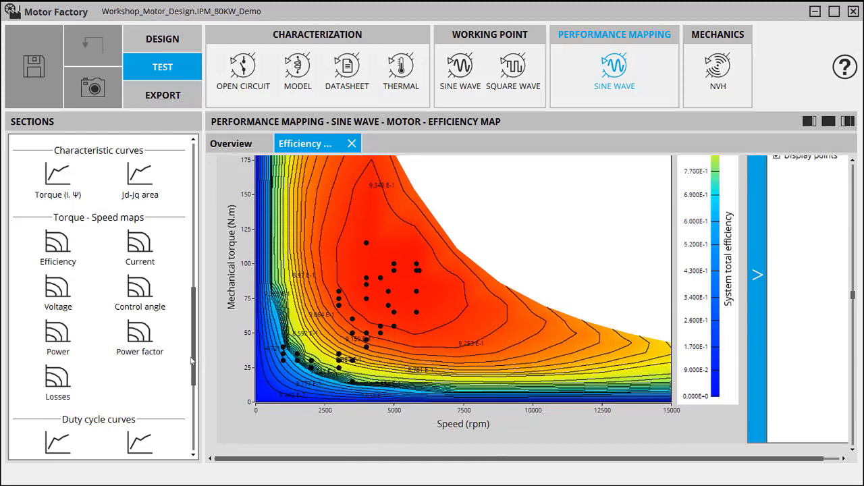
- Review the duty cycle's speed and efficiency versus time curves and its machine performance table
scroll(192, 361, down, 5)
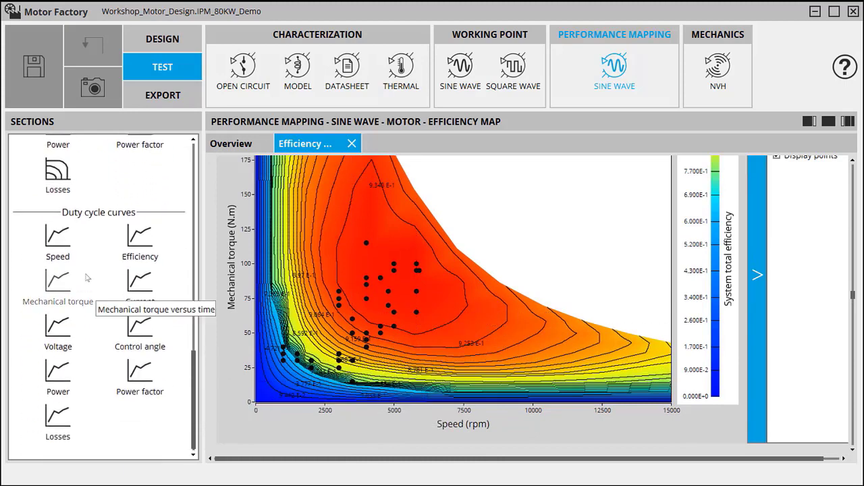
click(67, 258)
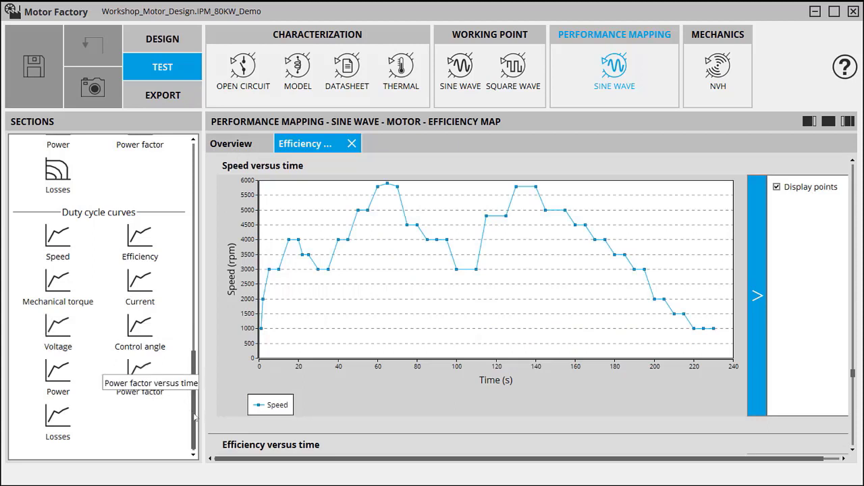
drag(194, 414, 190, 420)
scroll(162, 338, up, 2)
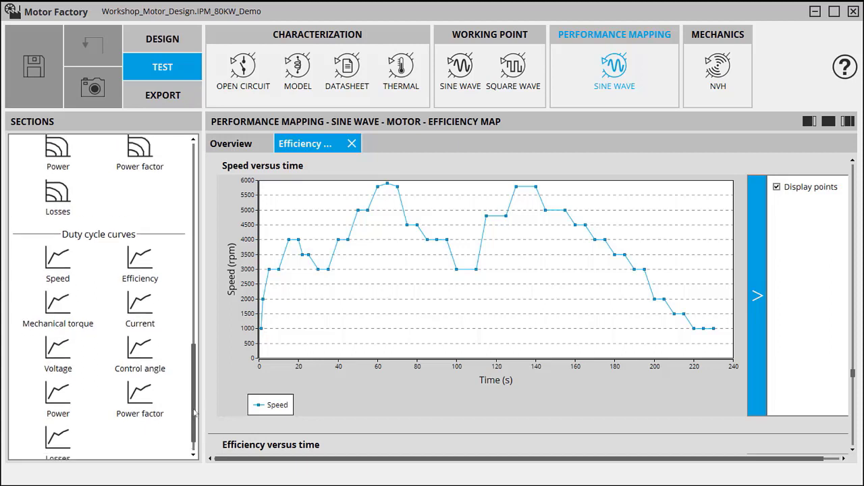
click(139, 277)
mouse_move(307, 193)
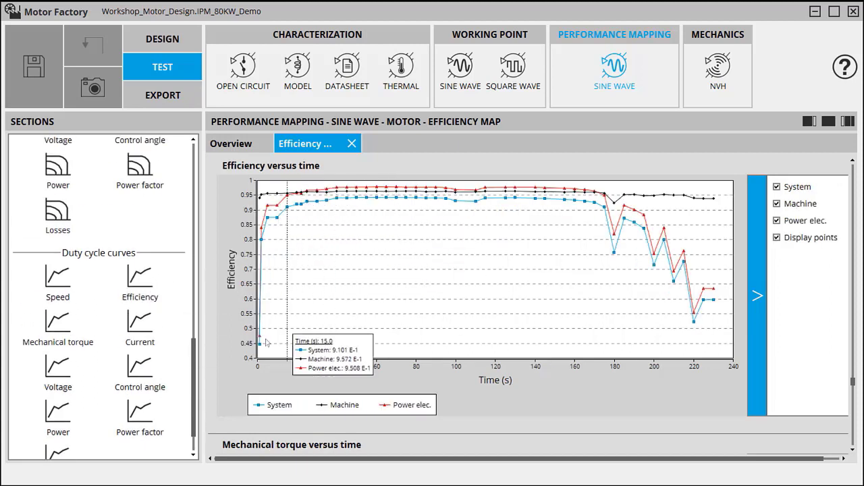
drag(192, 426, 194, 268)
click(148, 214)
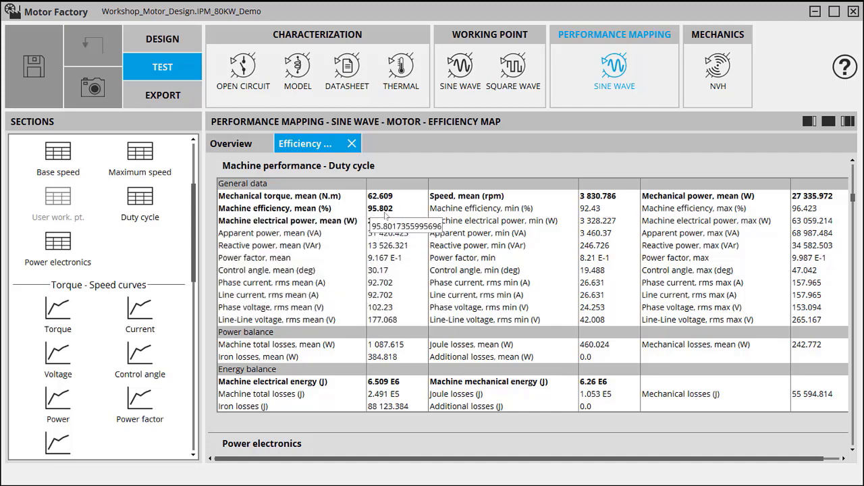
- Open the NVH working point test with its input settings shown, and look over its overview and result tables
click(718, 68)
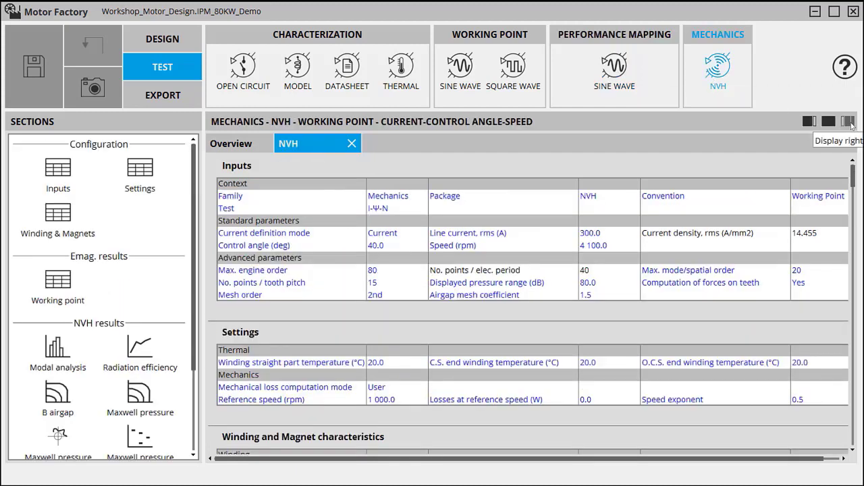
click(850, 122)
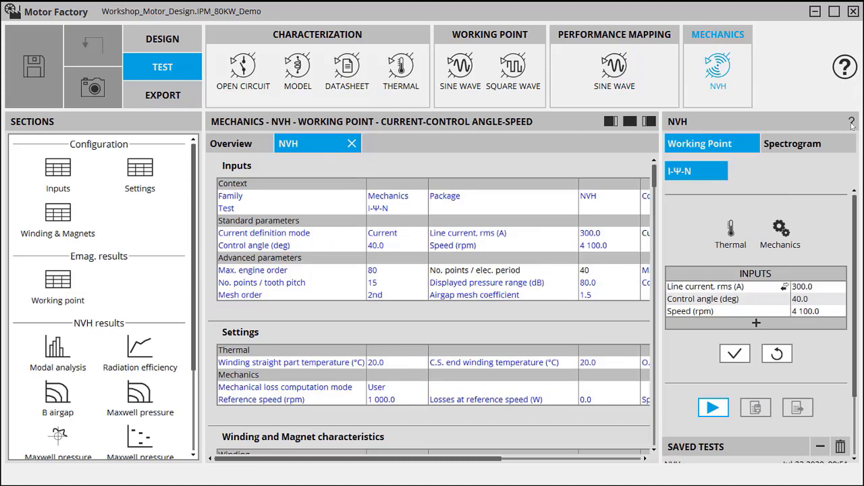
click(235, 149)
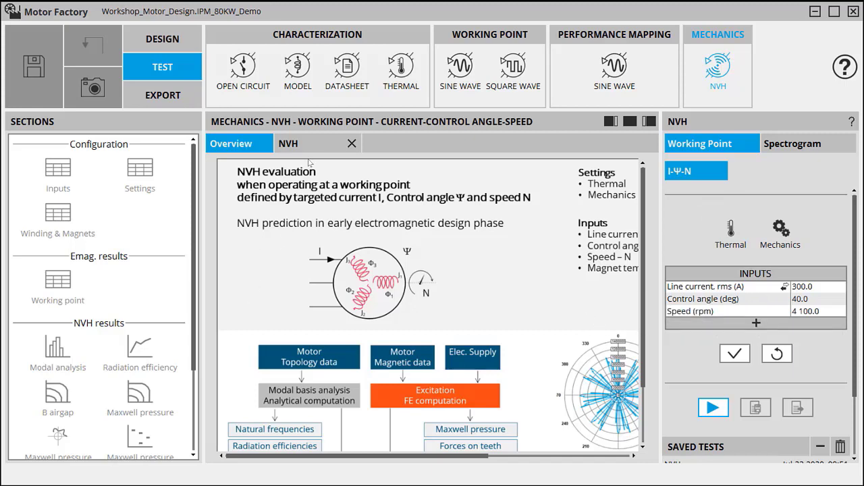
click(289, 144)
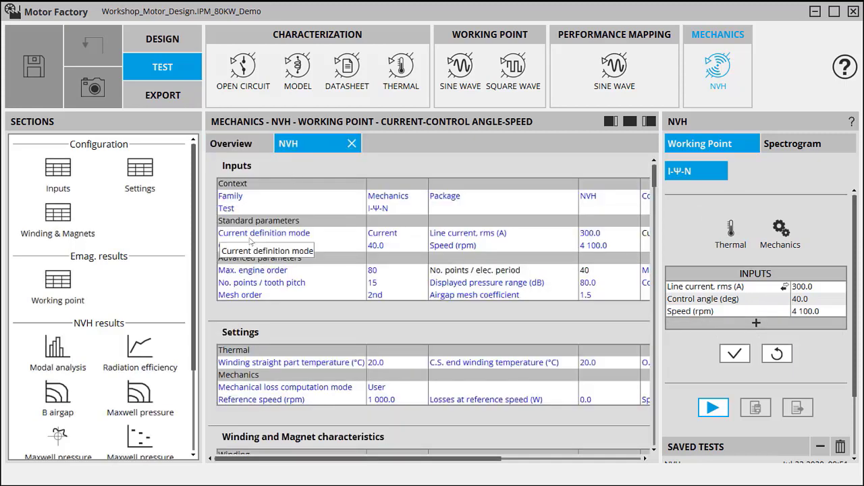
- Examine the NVH modal analysis chart in a widened display and the Maxwell pressure space-time harmonic analysis
click(66, 367)
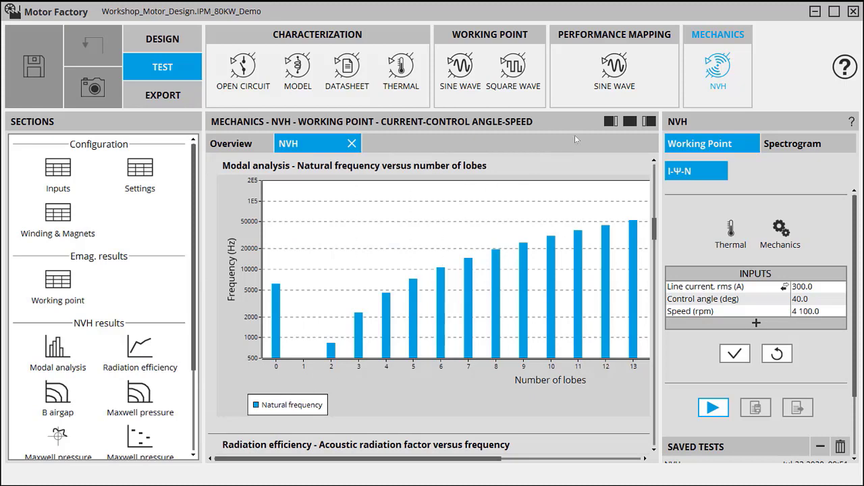
click(649, 121)
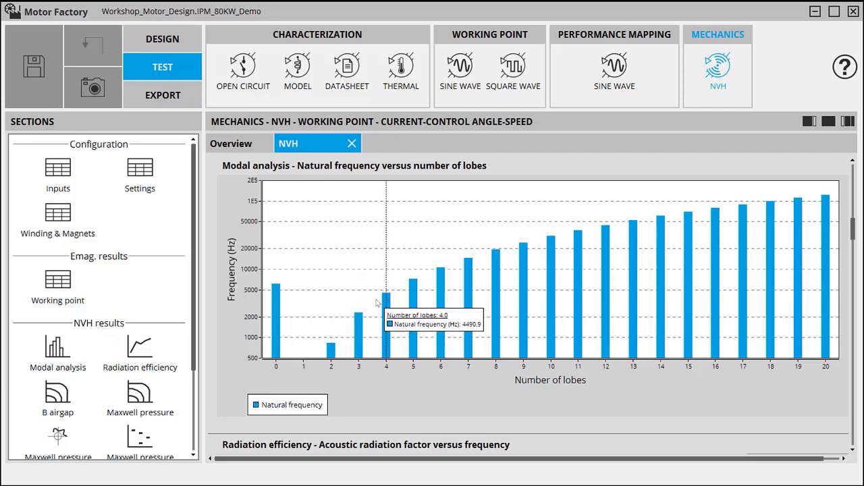
scroll(197, 359, down, 2)
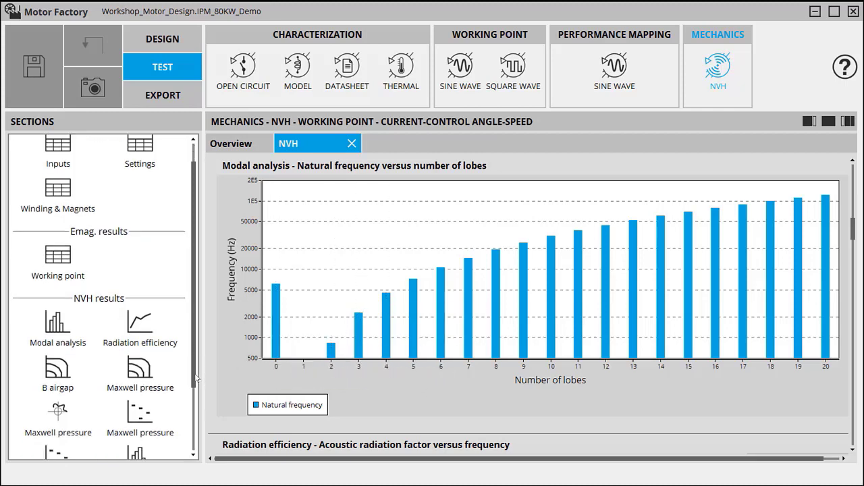
click(140, 368)
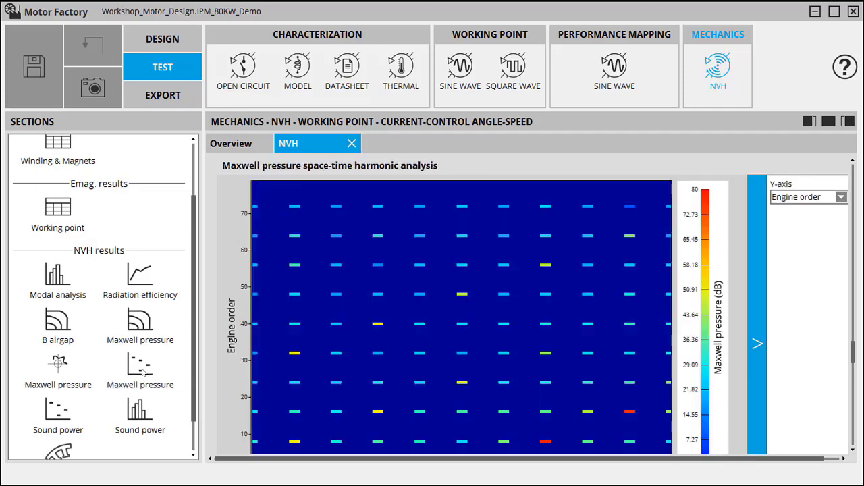
drag(855, 352, 854, 357)
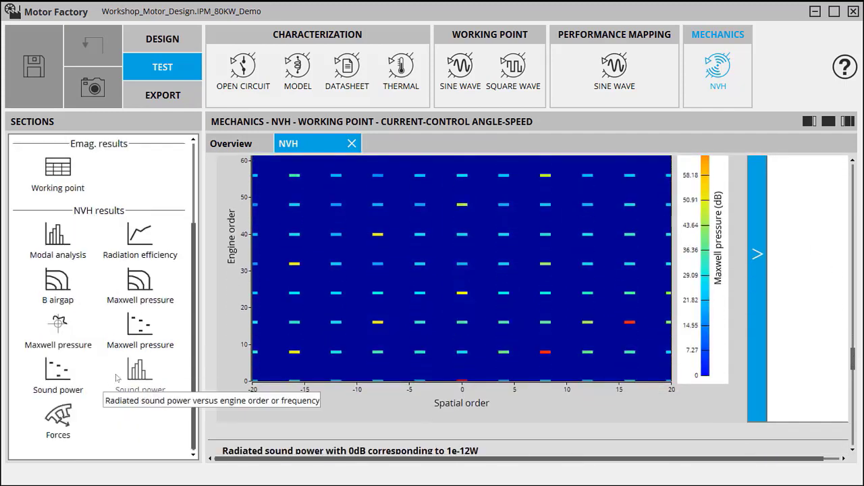
- Plot the radiated sound power against Frequency, and view the magnetic forces on the teeth across rotor positions
click(134, 375)
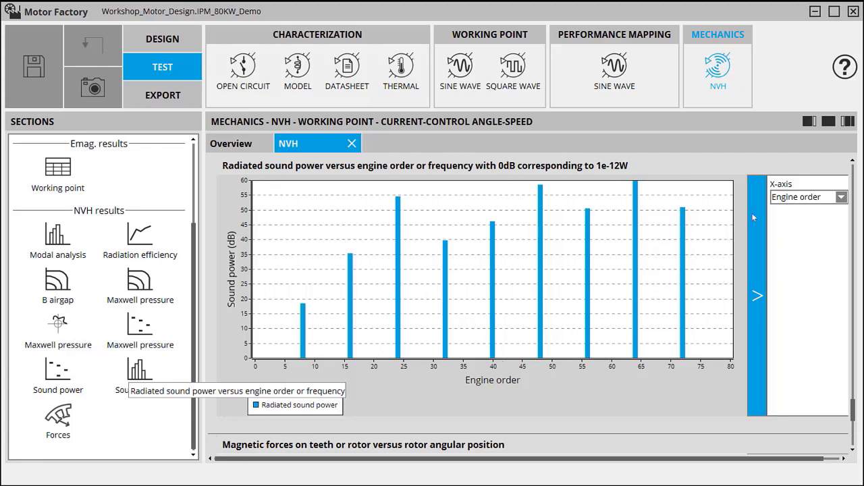
click(840, 197)
click(807, 222)
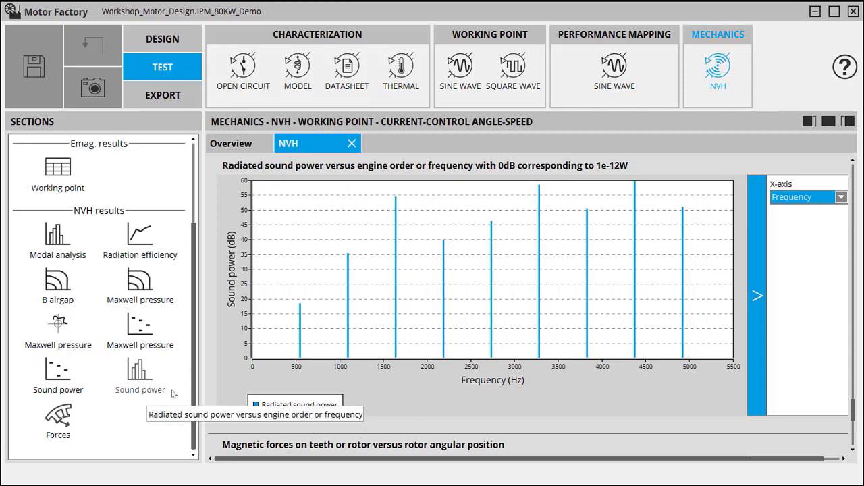
click(72, 417)
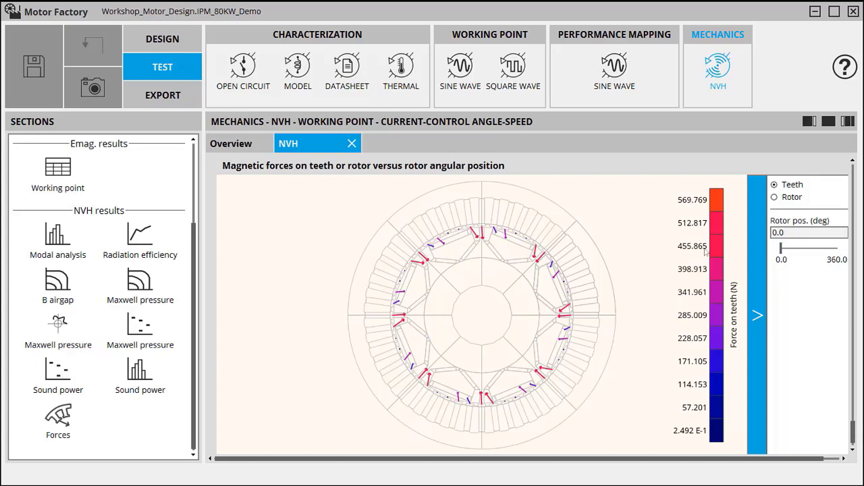
drag(781, 249, 833, 251)
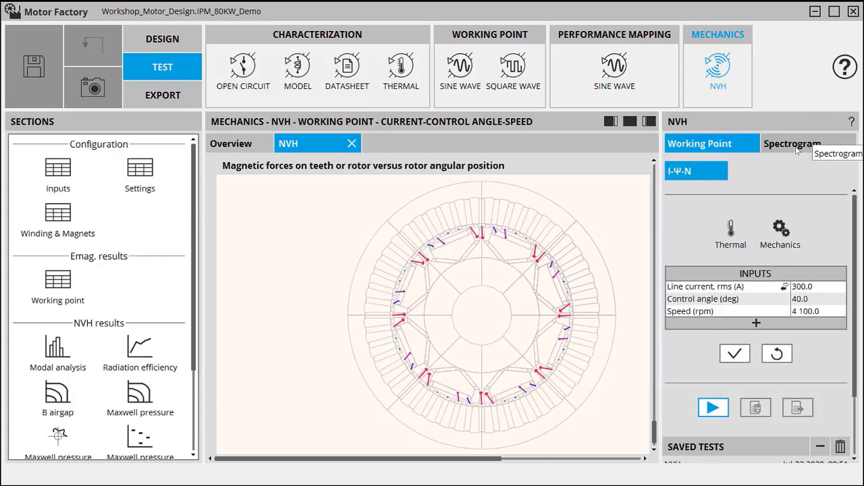
- Switch to the NVH Spectrogram test and inspect the empty I-Ψ-N description table, closing it without changes
click(795, 151)
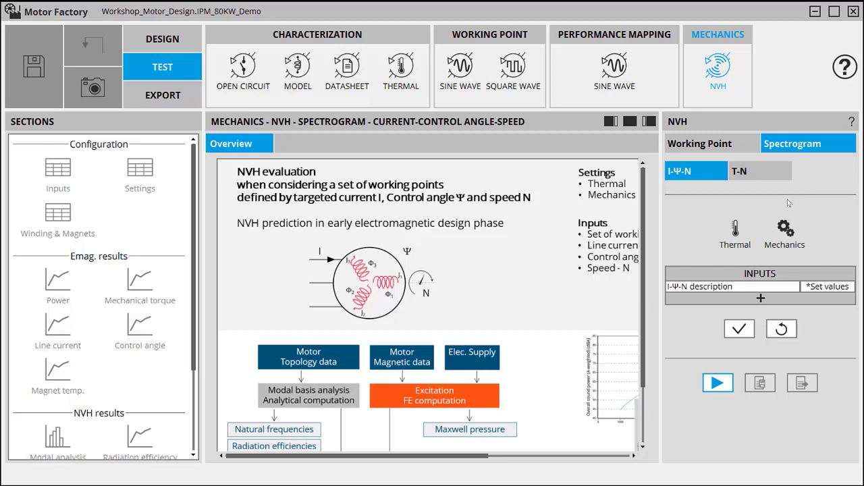
click(820, 287)
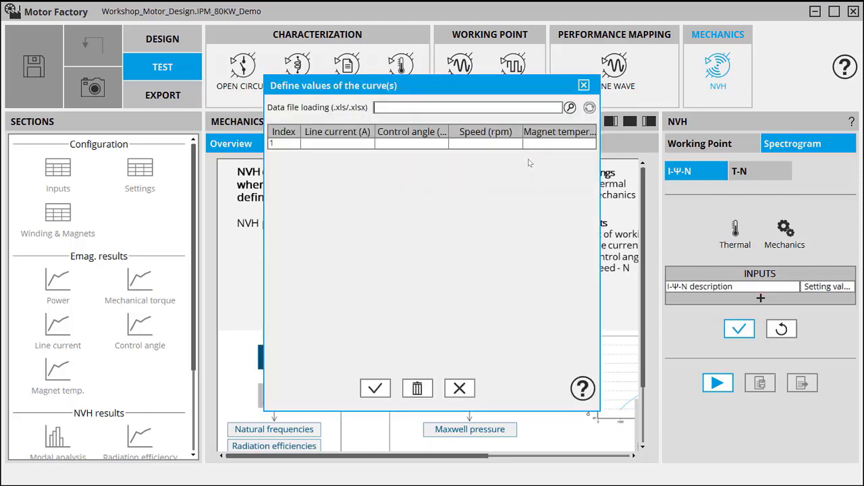
click(584, 86)
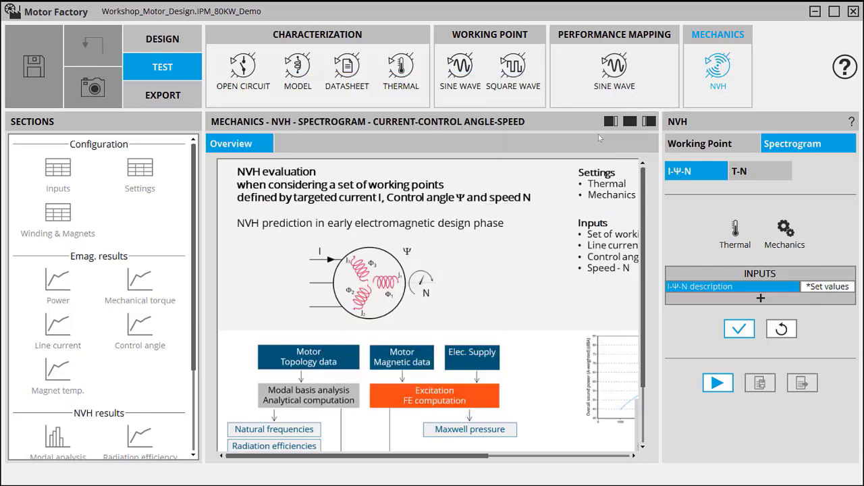
- Switch the spectrogram test to T-N and open the saved Torque-Speed 2020_0_0 results
click(765, 171)
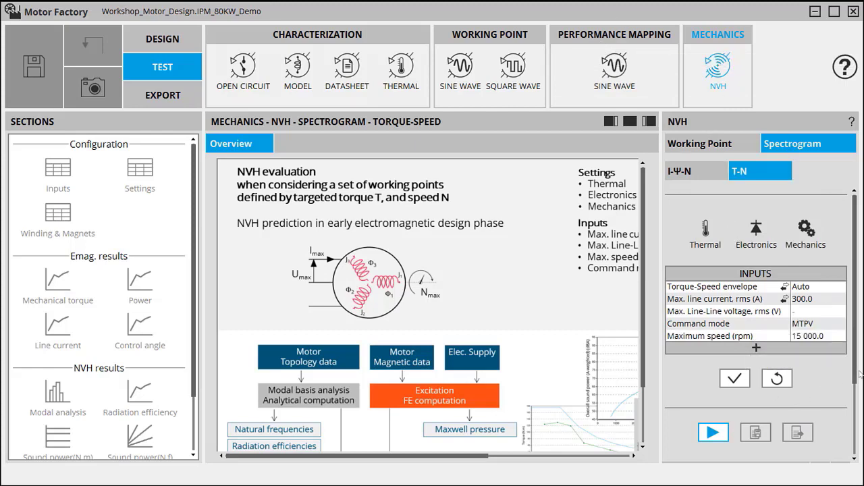
mouse_move(855, 375)
mouse_down()
mouse_move(853, 407)
mouse_move(857, 357)
mouse_up()
mouse_move(197, 262)
mouse_down()
mouse_move(192, 326)
mouse_move(199, 247)
mouse_up()
scroll(770, 372, down, 1)
click(735, 448)
double_click(735, 448)
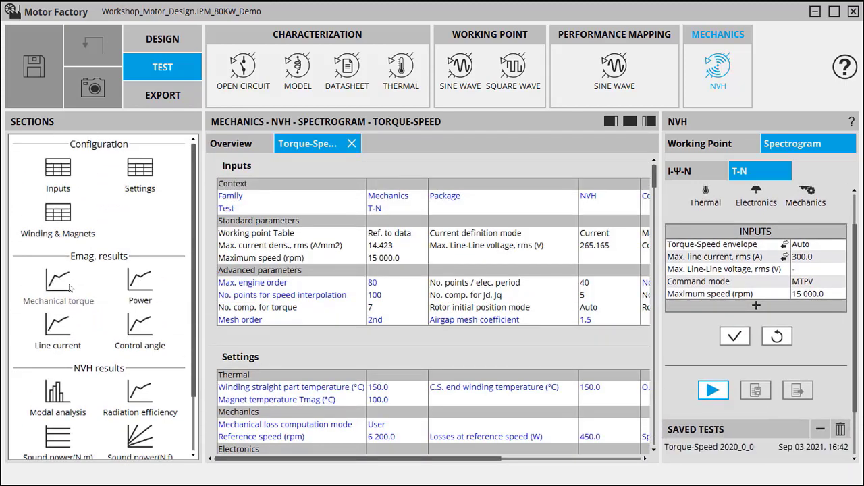
- Review the mechanical torque versus speed curves in a widened display and the radiated sound power spectrogram in the speed-frequency area
click(69, 287)
click(649, 121)
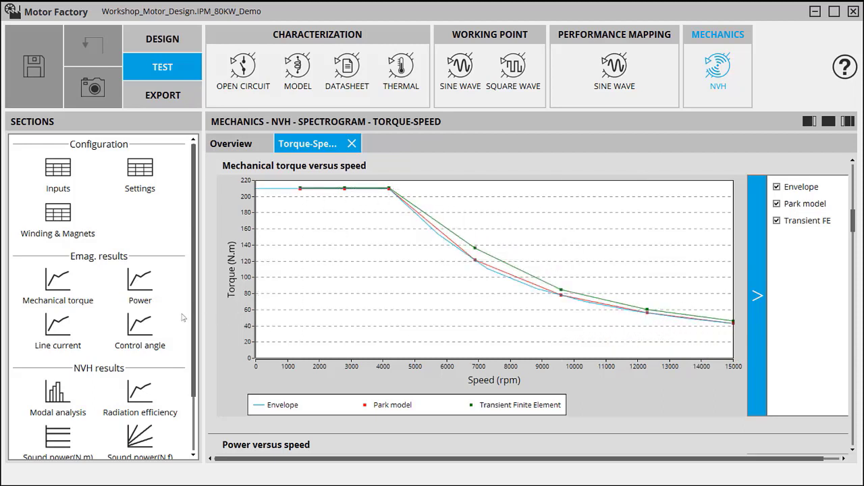
scroll(189, 365, down, 1)
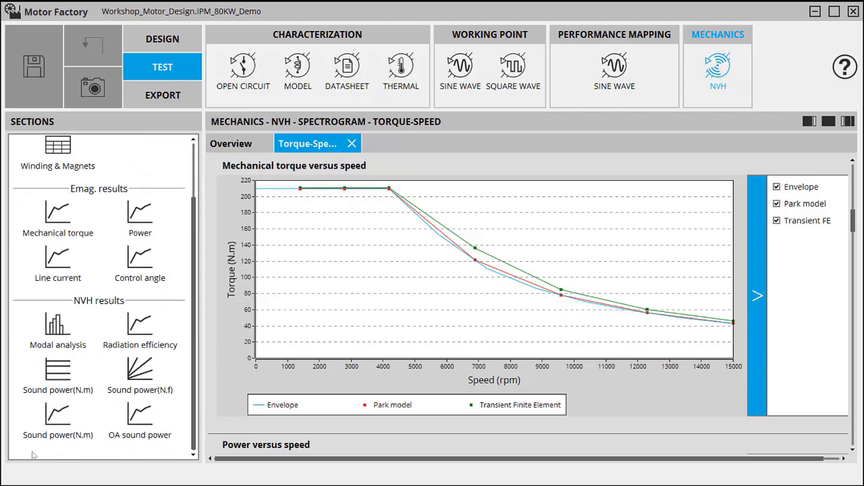
click(131, 381)
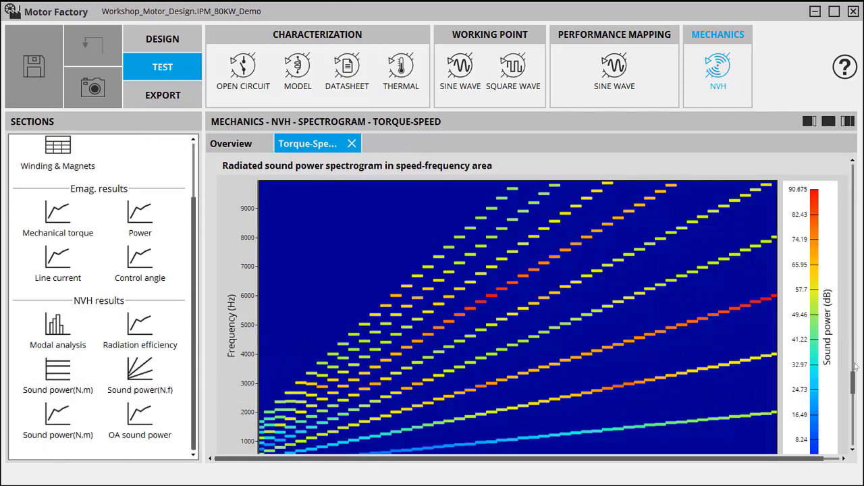
drag(855, 388, 855, 387)
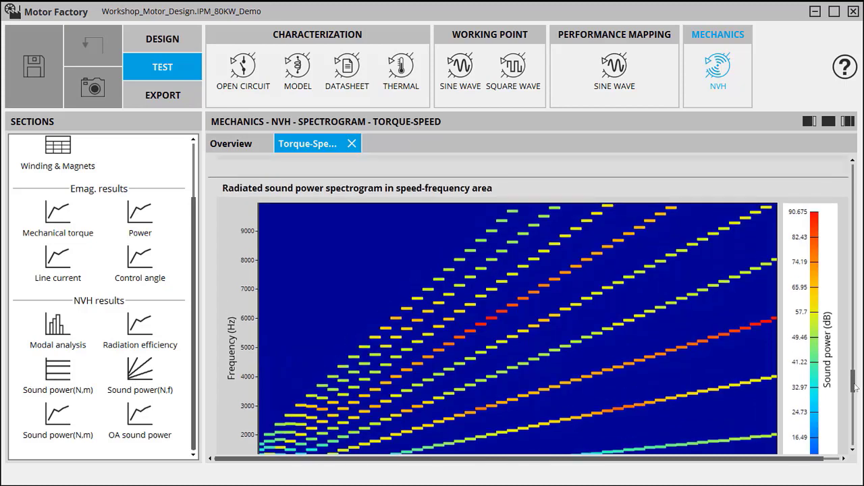
drag(855, 386, 858, 391)
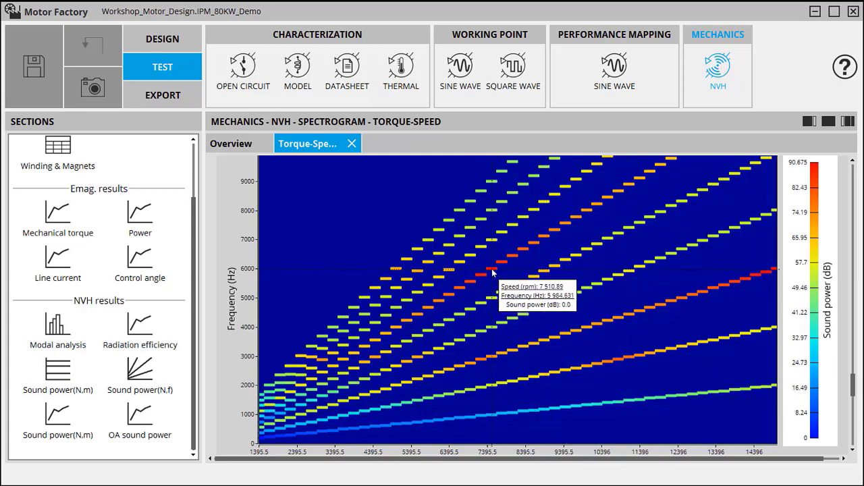
scroll(492, 272, up, 1)
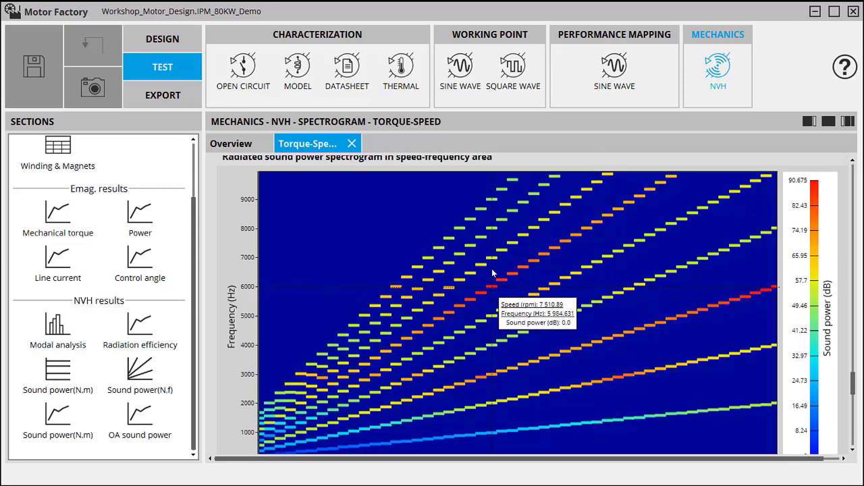
scroll(492, 273, down, 1)
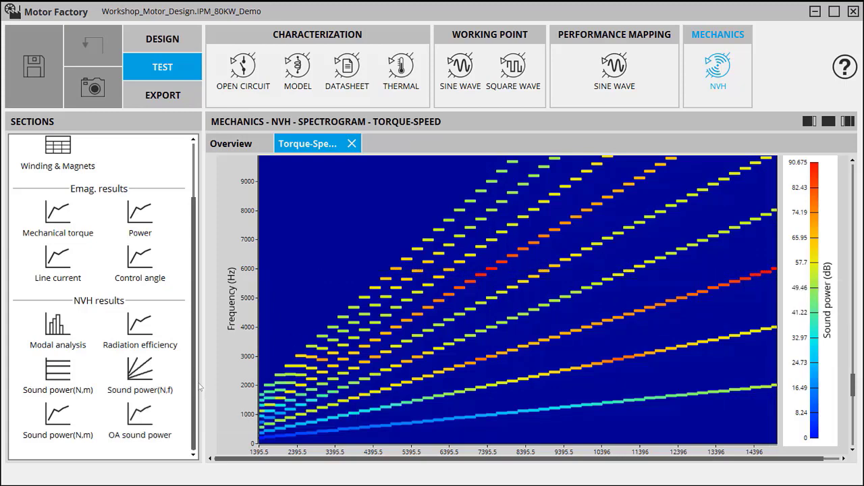
- Review the radiated sound power per engine order and the overall A-weighted sound power versus speed, checking values around 7500 rpm
click(57, 415)
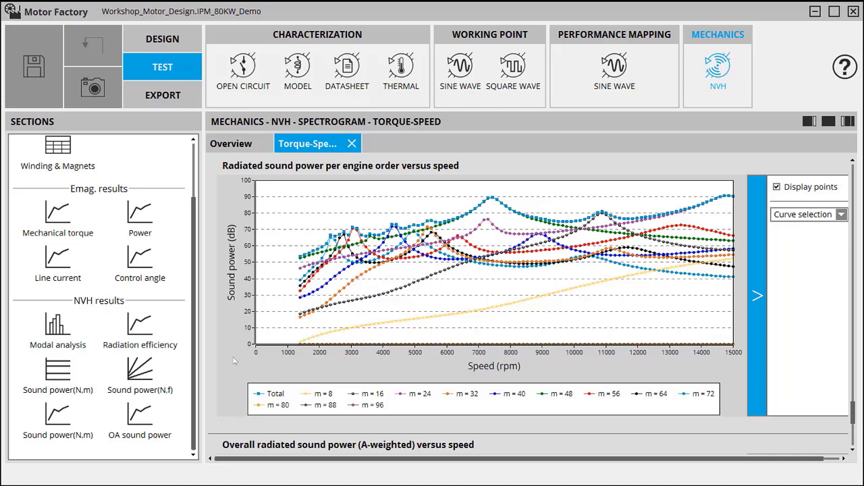
drag(196, 331, 193, 367)
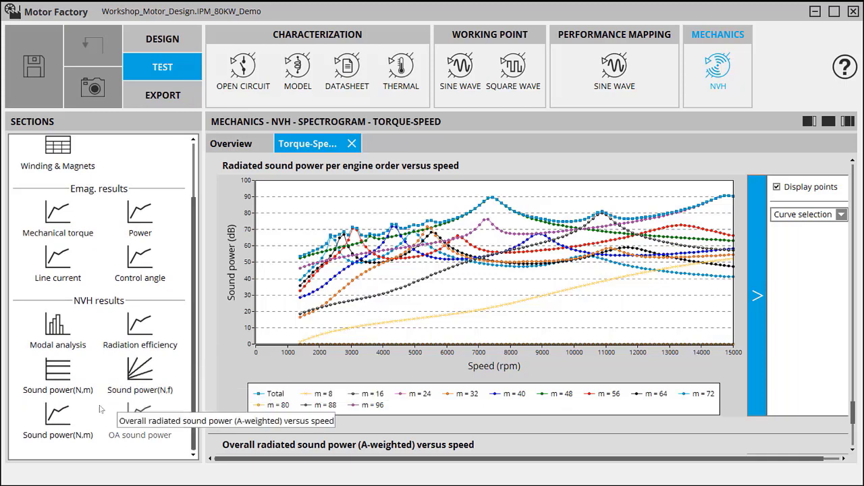
click(64, 433)
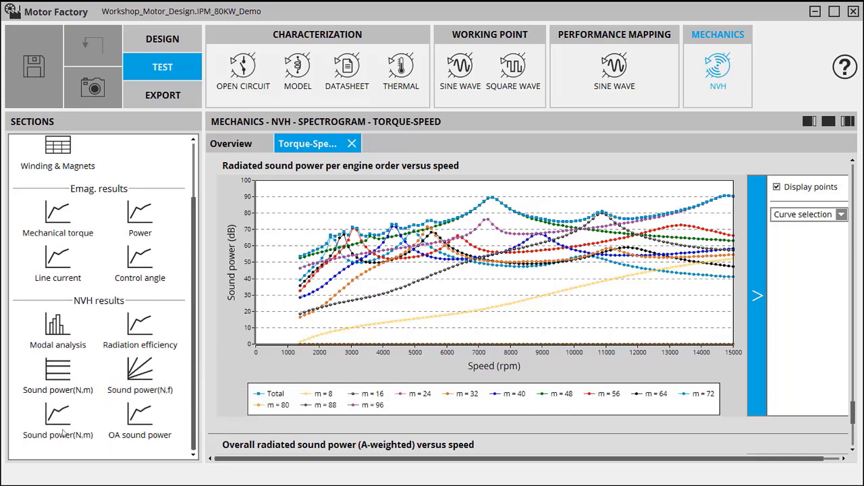
click(139, 418)
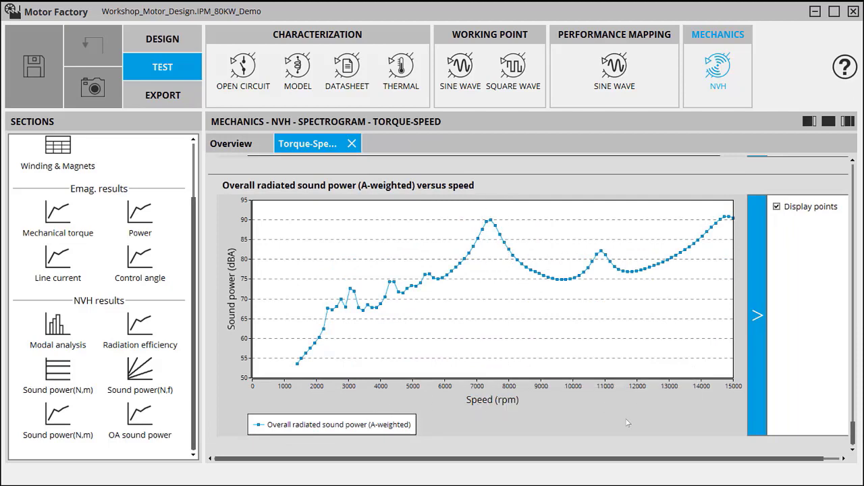
mouse_move(490, 381)
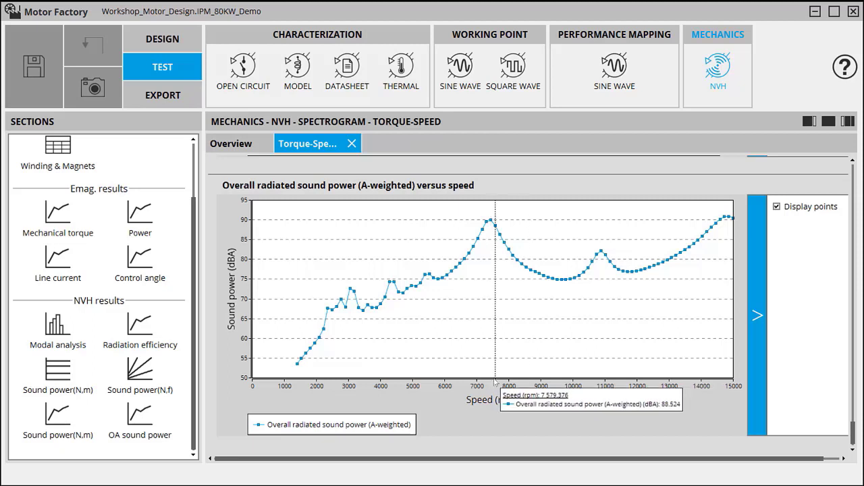